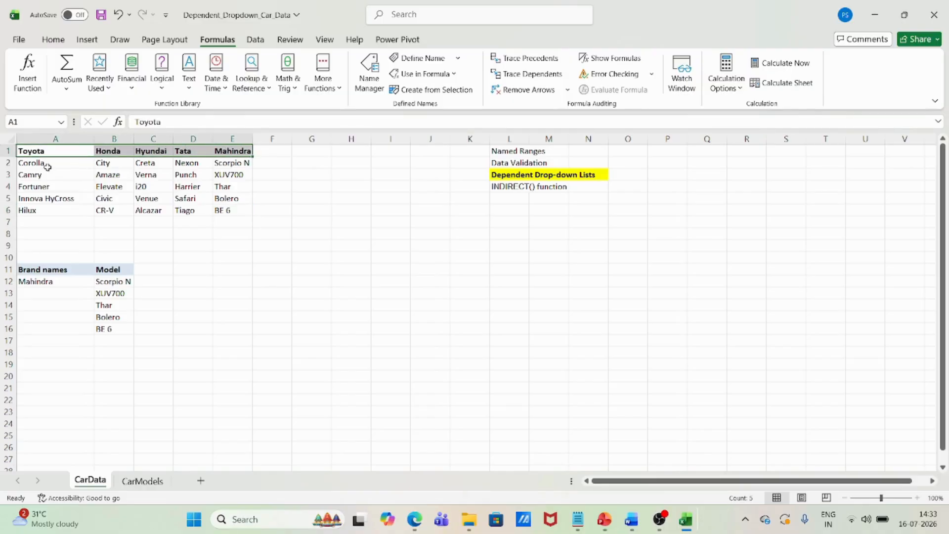
Examine the model lists under the brand headers, the brand dropdown in A12 and the INDIRECT formula in B12 on the CarData sheet
left_click_drag(47, 164, 49, 210)
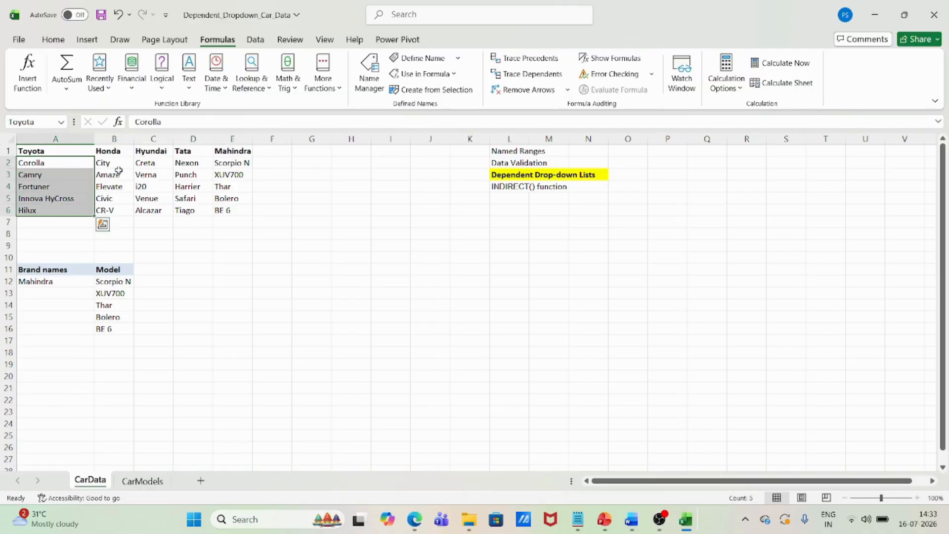
left_click_drag(126, 161, 116, 208)
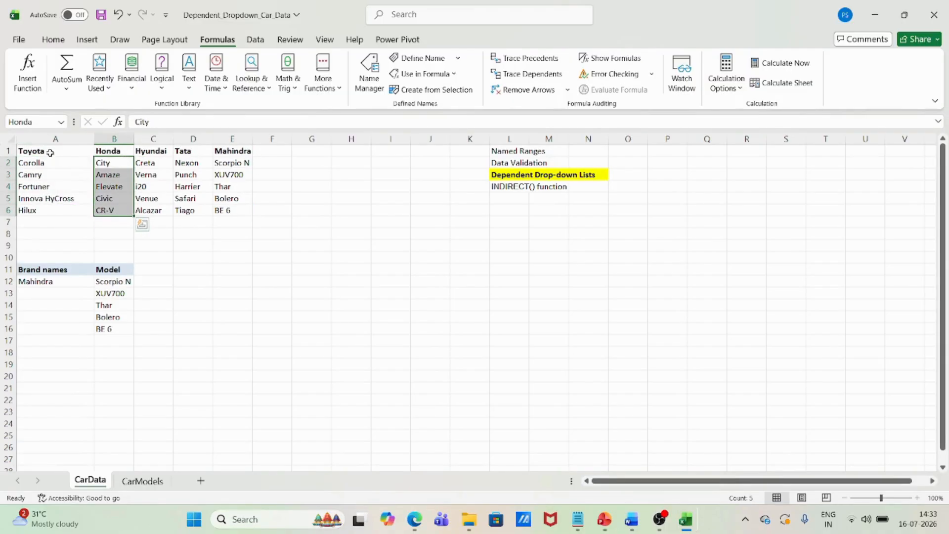
left_click_drag(49, 174, 49, 200)
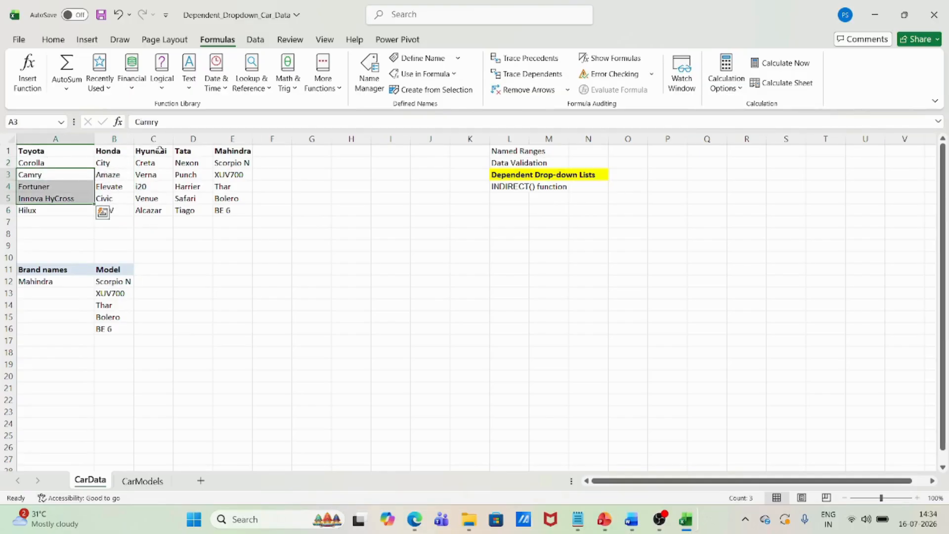
left_click(294, 246)
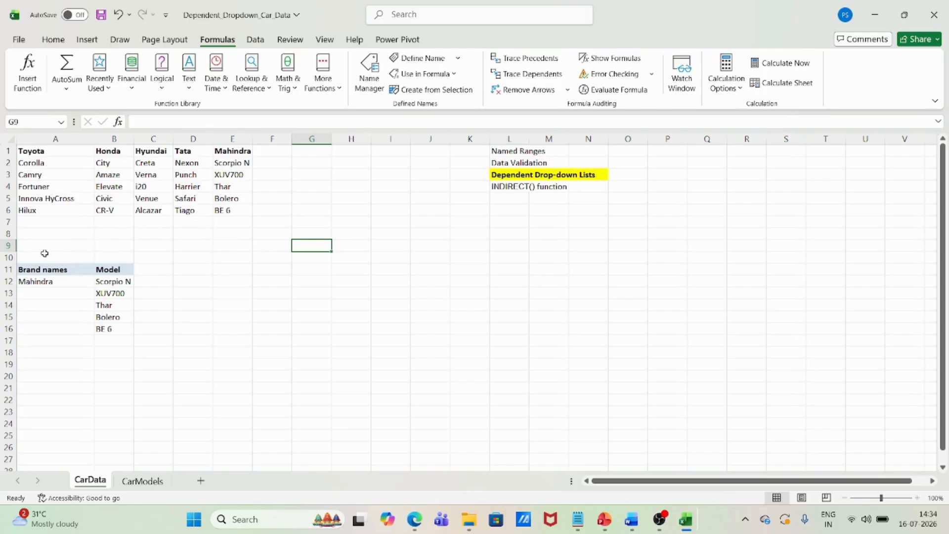
left_click(50, 281)
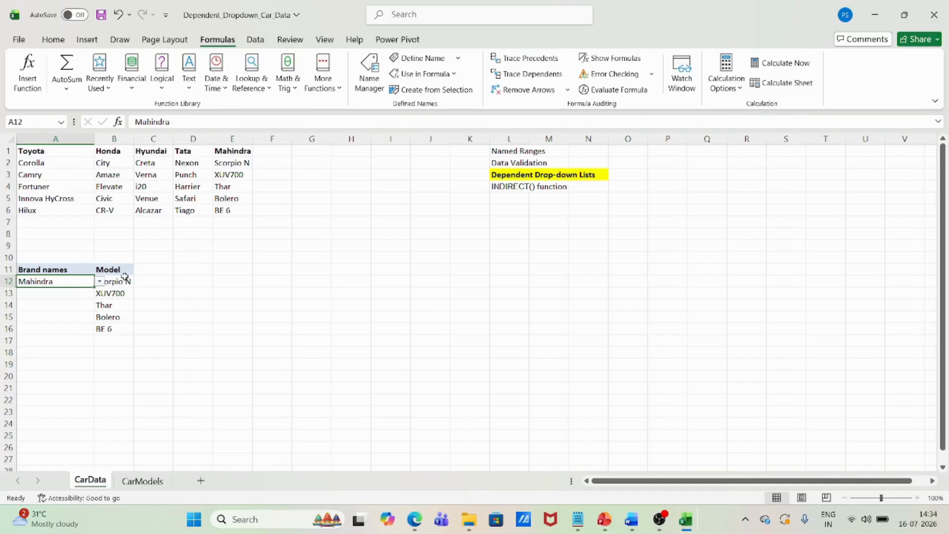
left_click_drag(123, 280, 115, 316)
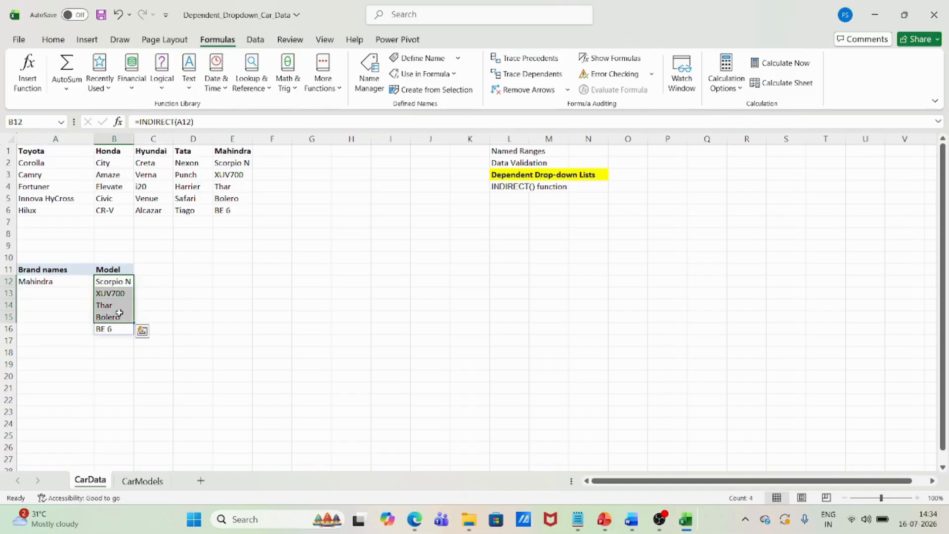
left_click(36, 281)
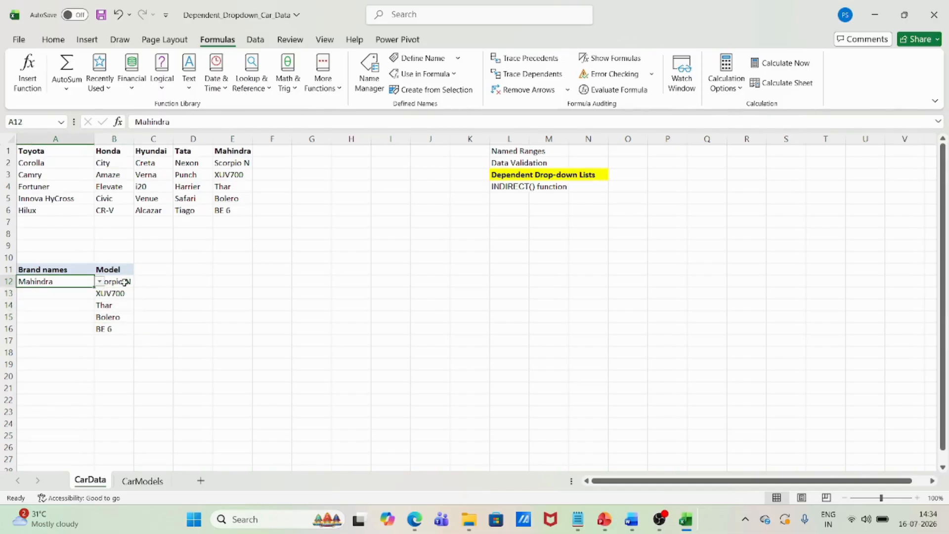
left_click_drag(124, 283, 114, 328)
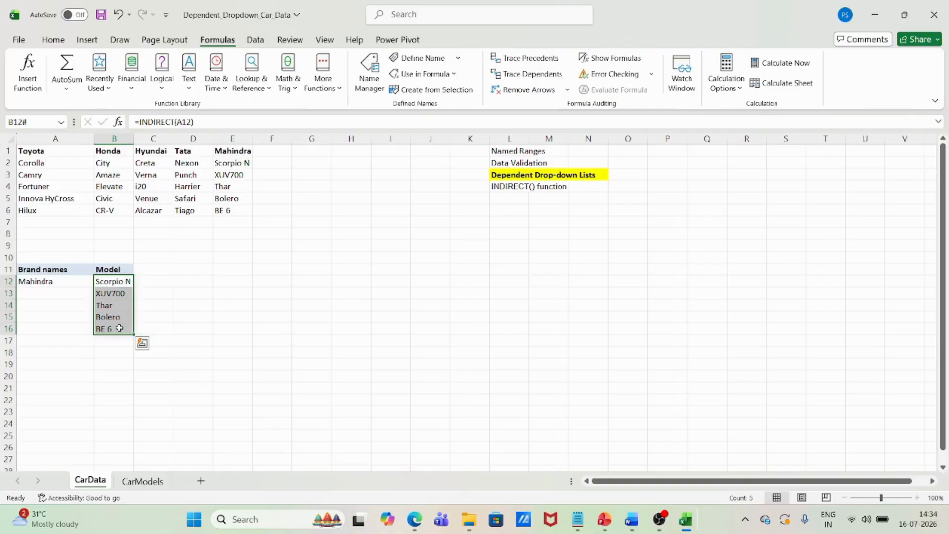
left_click(50, 304)
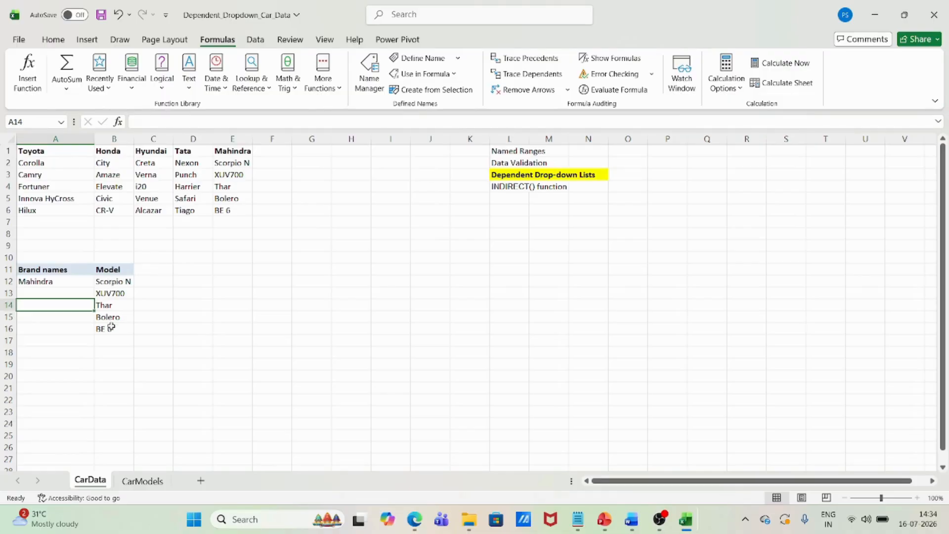
Choose Honda and then Hyundai from the brand dropdown in A12 to test the dependent model list
left_click(88, 278)
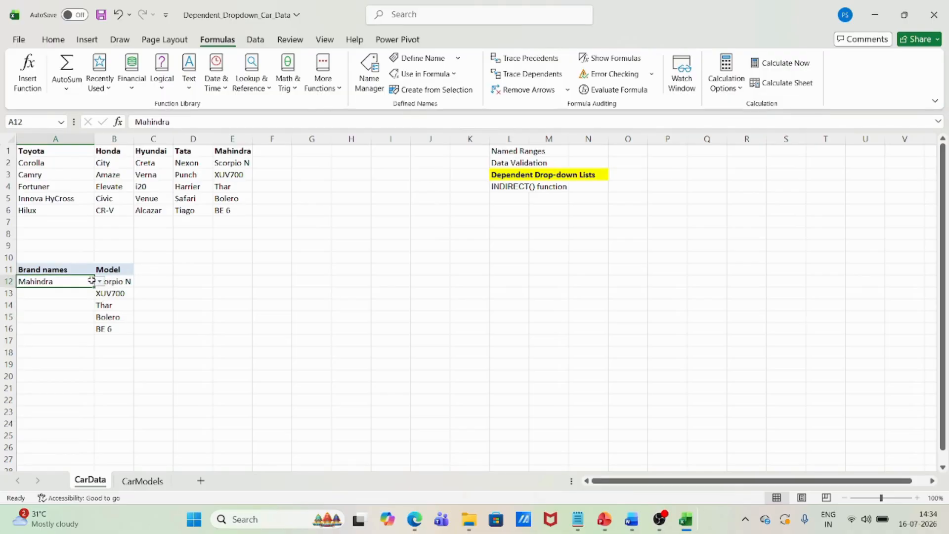
left_click(98, 282)
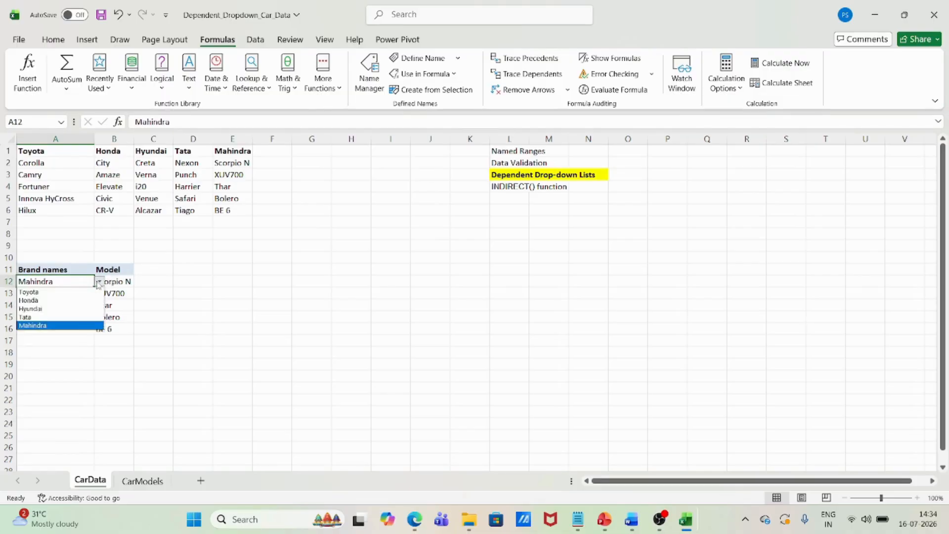
left_click(38, 299)
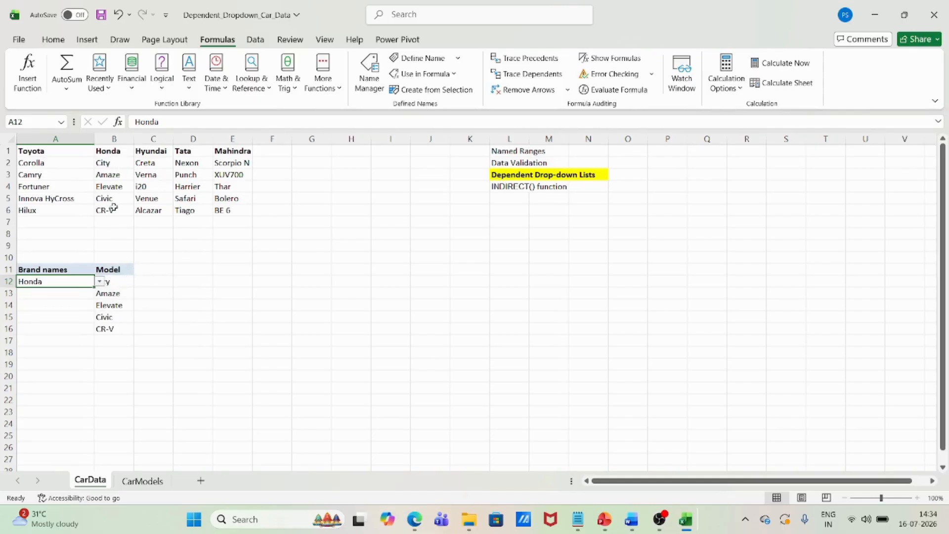
left_click(99, 281)
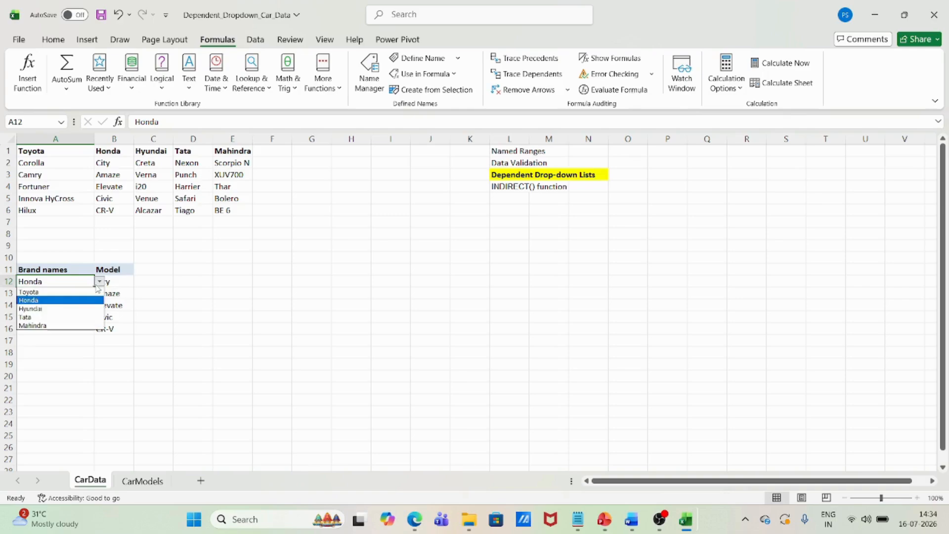
left_click(59, 308)
left_click(177, 295)
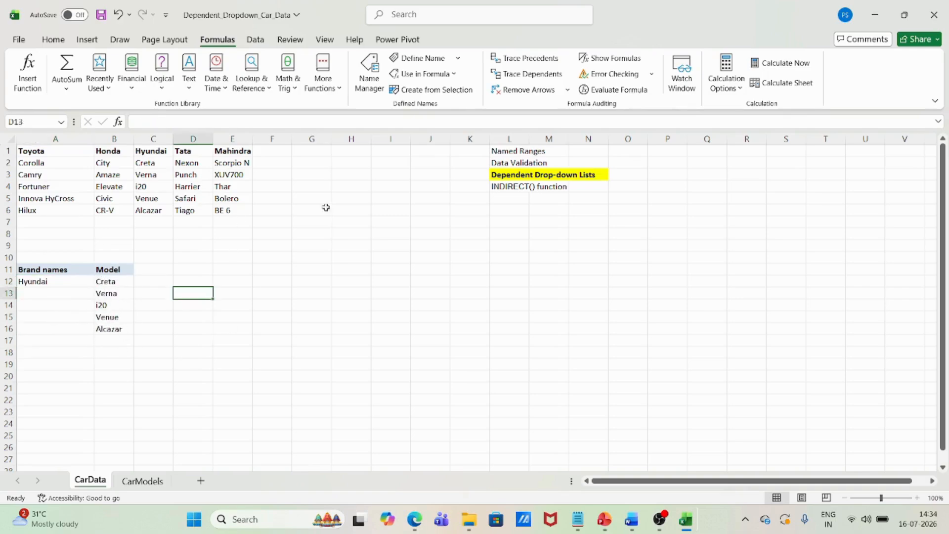
left_click(132, 247)
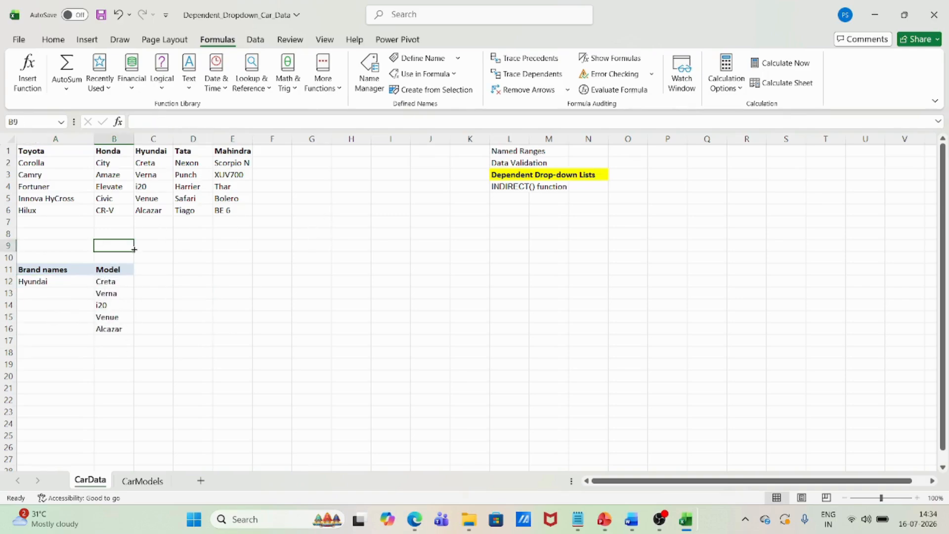
left_click(330, 250)
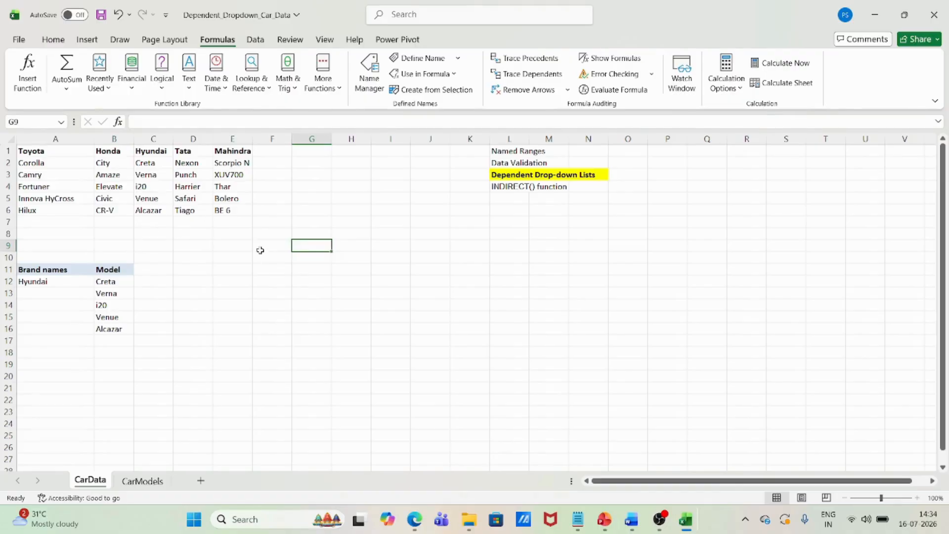
left_click(229, 251)
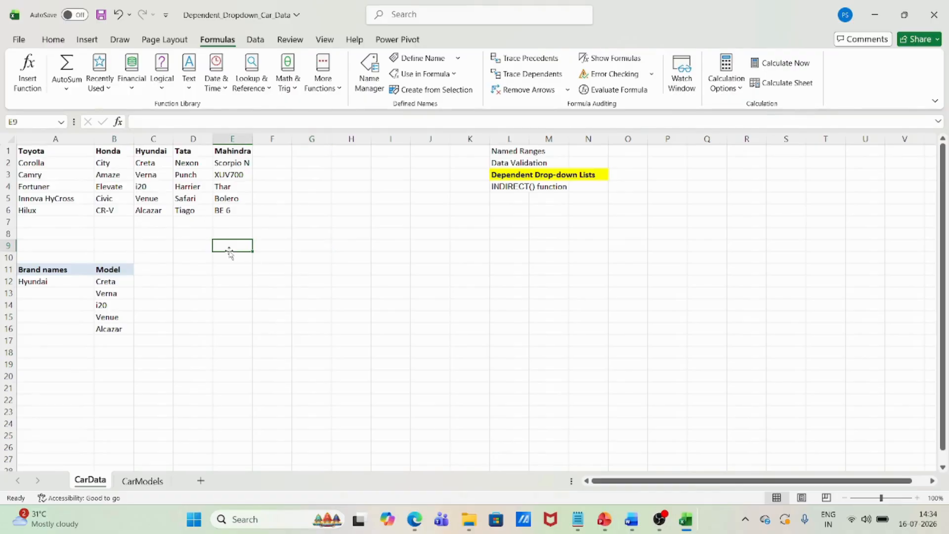
left_click(191, 308)
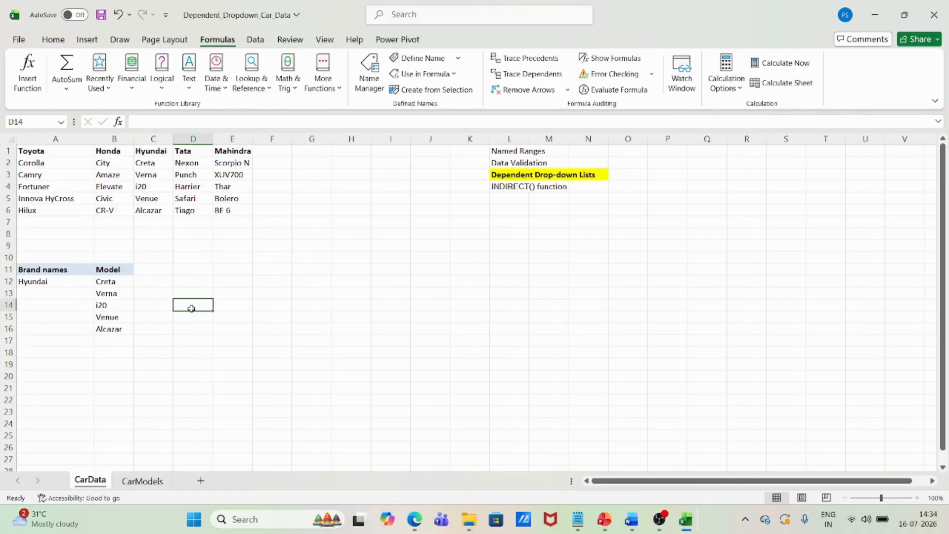
Compare the CarData sheet with the CarModels sheet, and review the brand headers and model lists in H3:L8 on CarModels
left_click(132, 486)
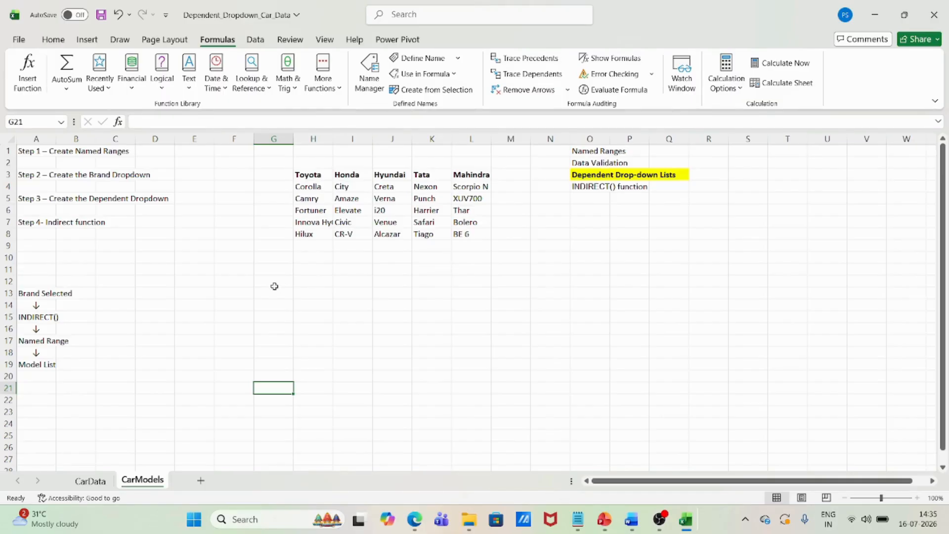
left_click(90, 480)
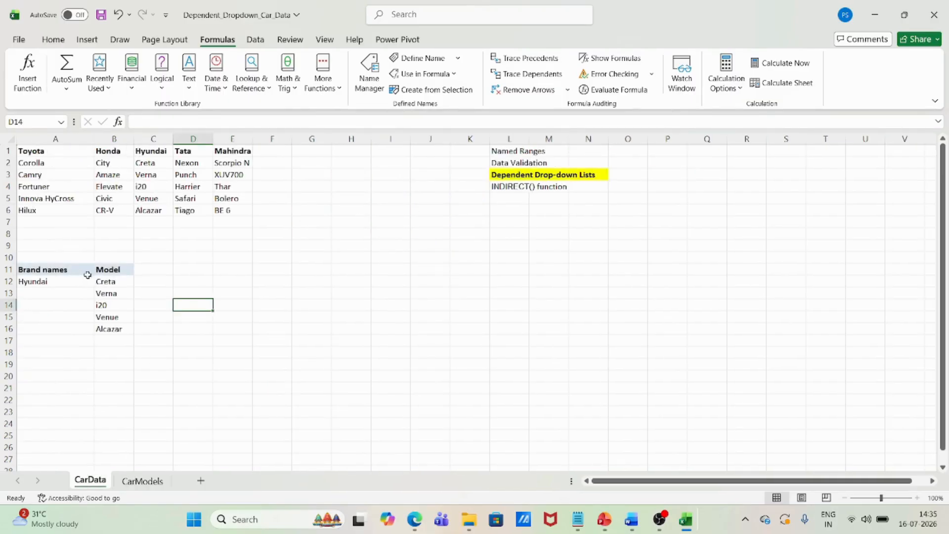
left_click(142, 481)
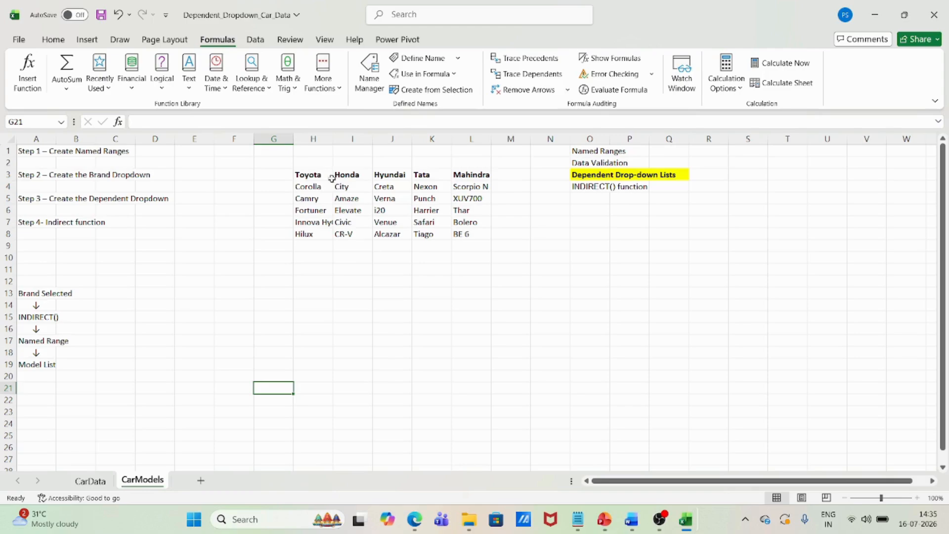
left_click_drag(307, 174, 482, 233)
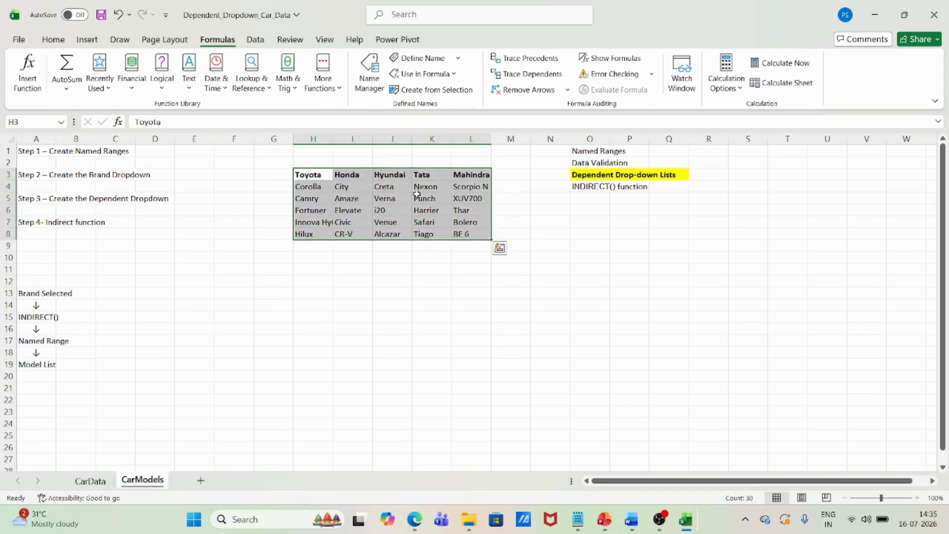
left_click(94, 480)
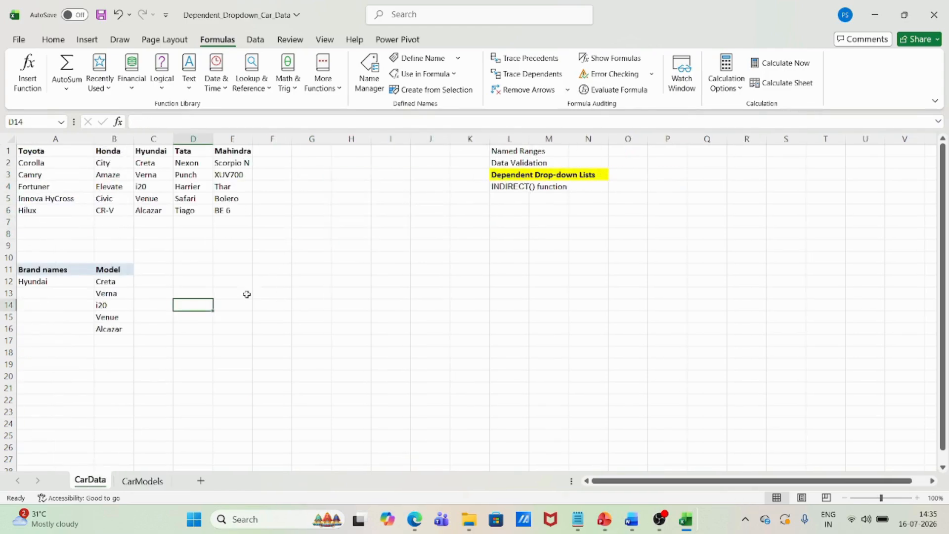
left_click(251, 262)
left_click(143, 479)
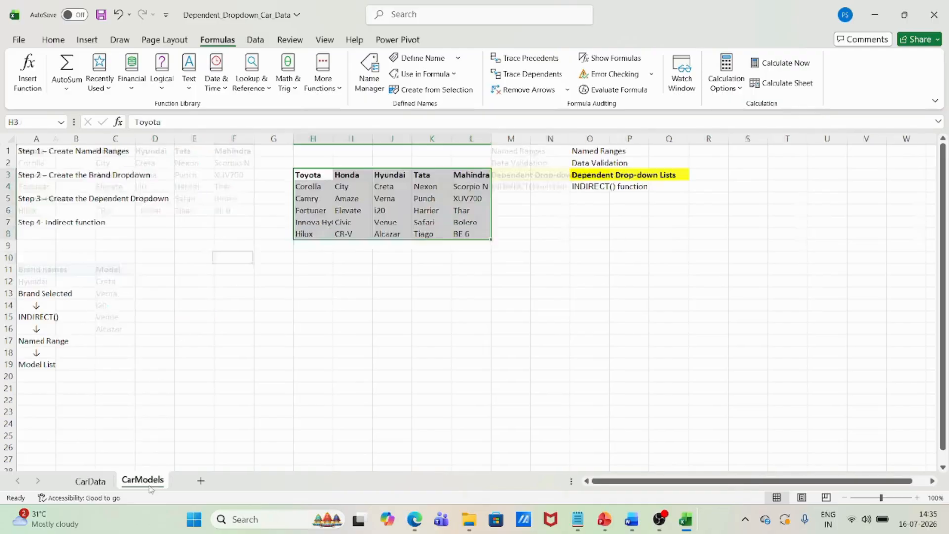
left_click(251, 208)
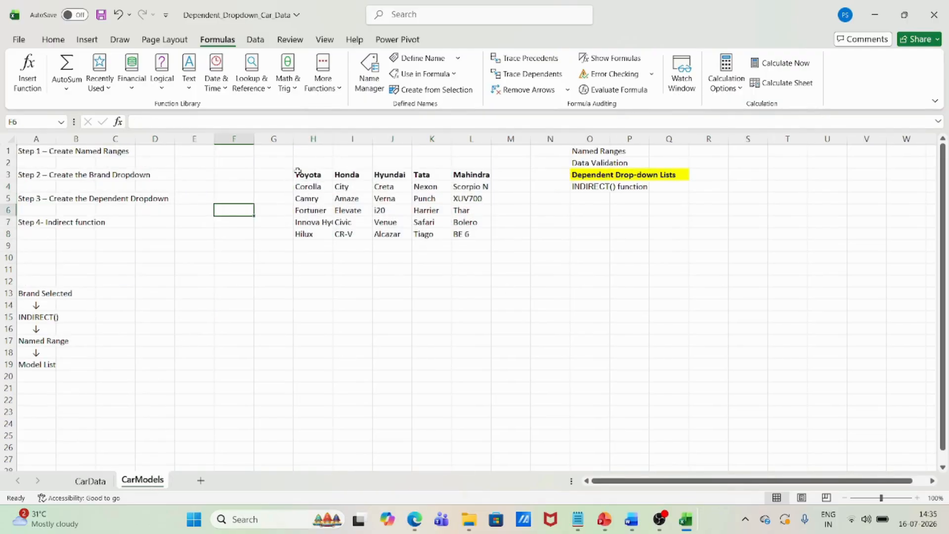
left_click_drag(299, 174, 469, 173)
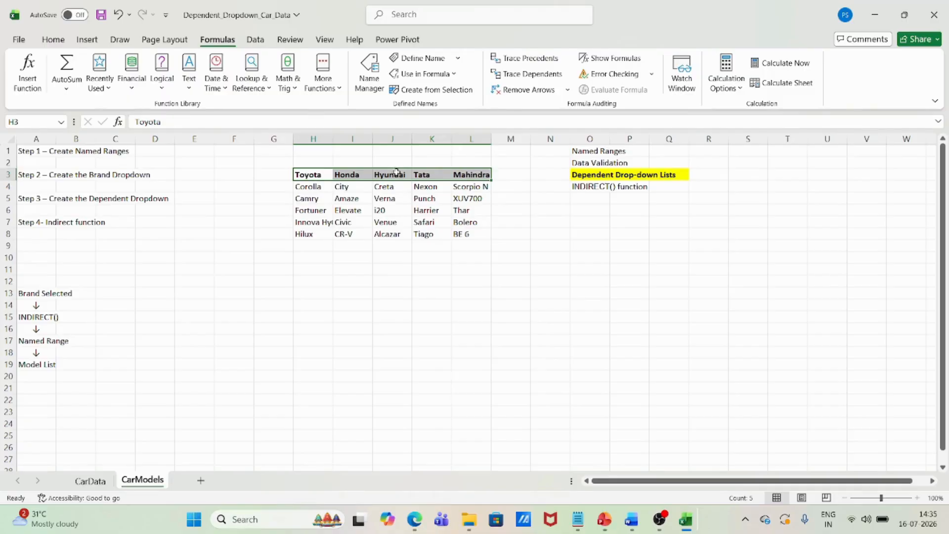
left_click_drag(313, 187, 463, 233)
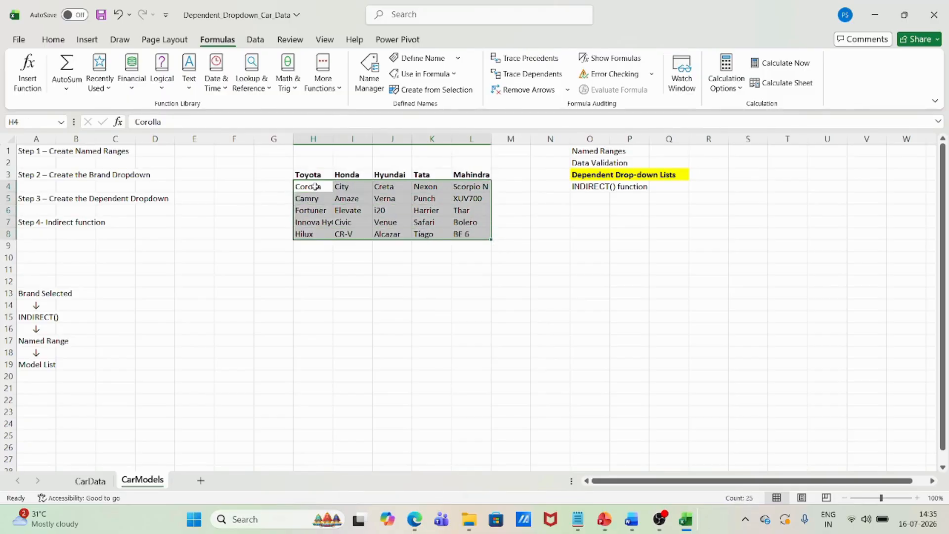
left_click_drag(315, 187, 315, 233)
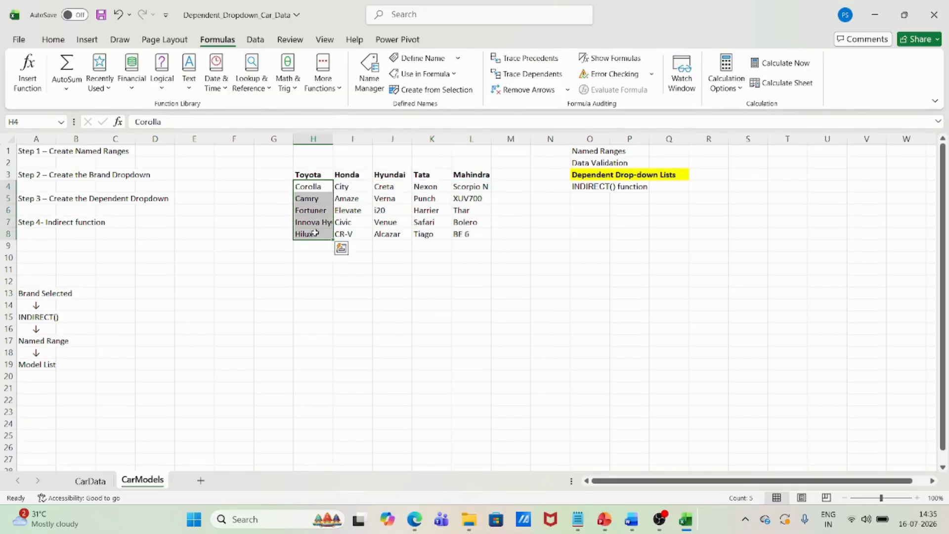
left_click(246, 209)
left_click(590, 152)
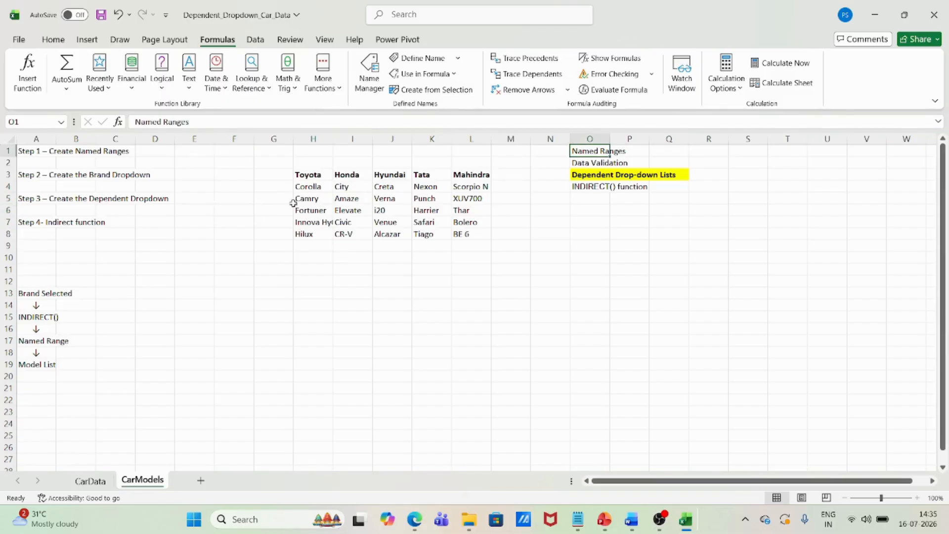
Create named ranges from the car table H3:L8 on CarModels, taking the names from the top row only
left_click_drag(313, 175, 475, 234)
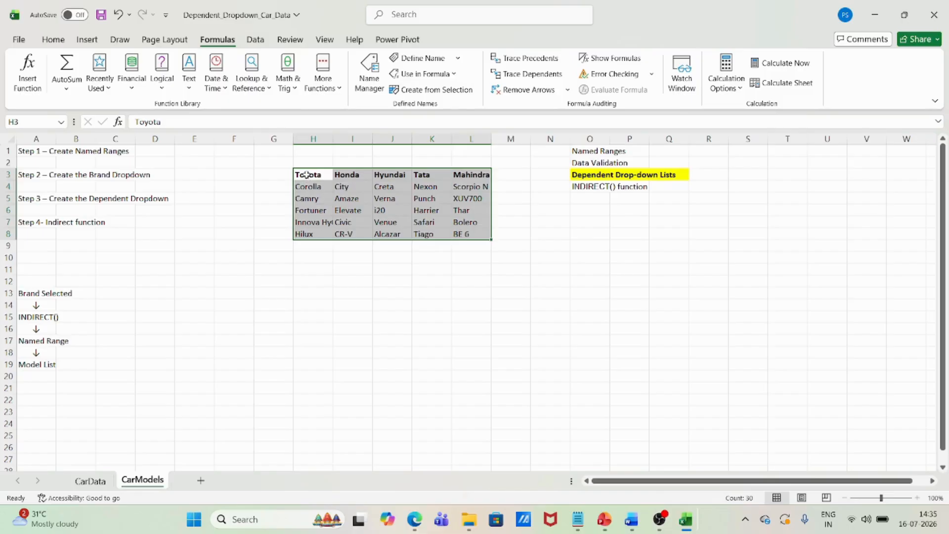
left_click_drag(307, 174, 466, 175)
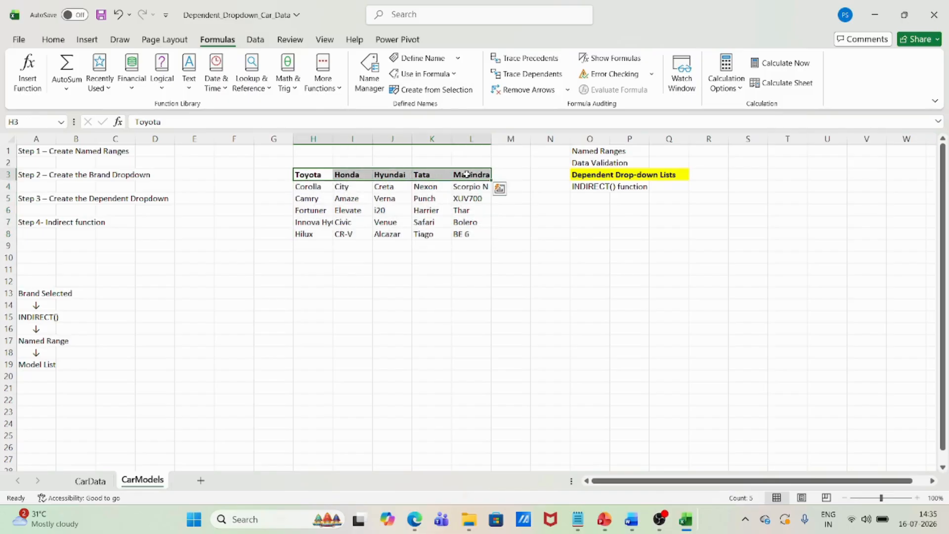
key("ctrl+a")
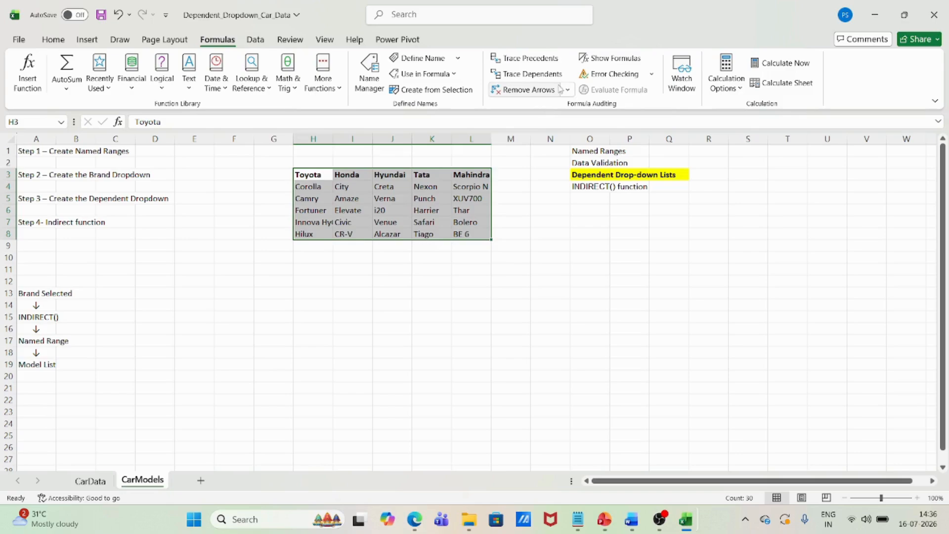
left_click(435, 90)
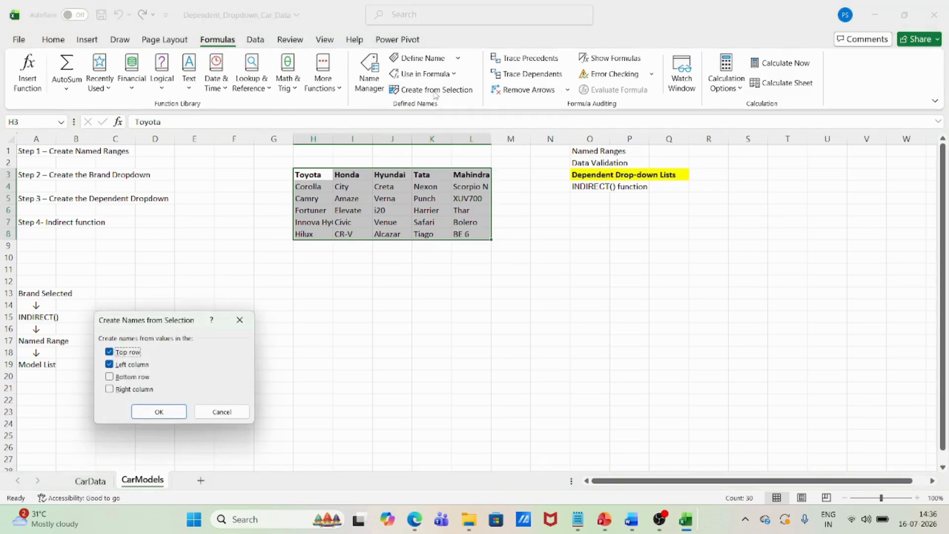
left_click(154, 413)
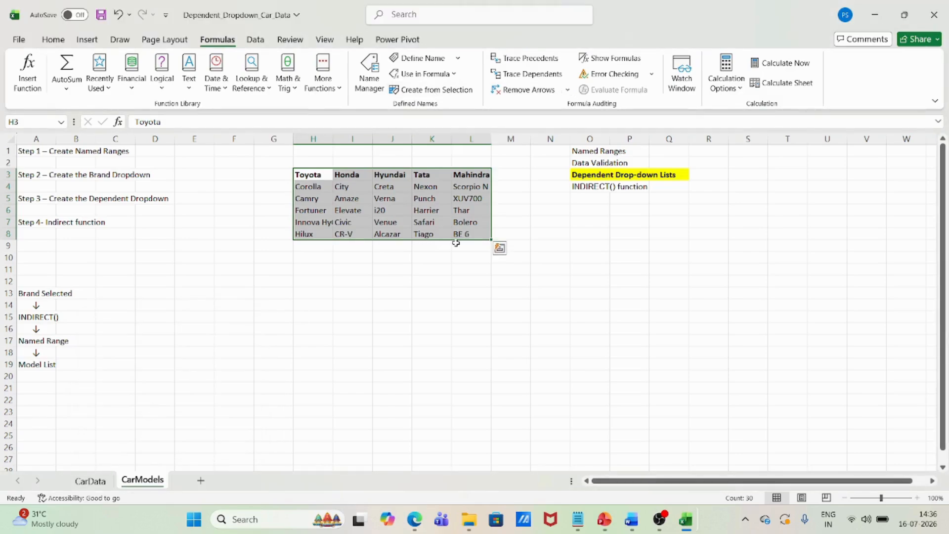
left_click(233, 221)
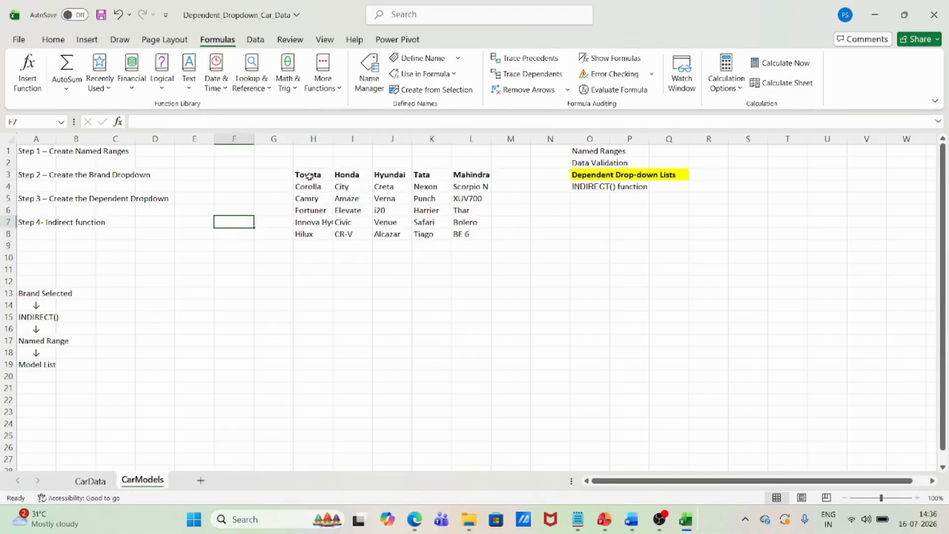
Select the brand headers H3:L3 on CarModels and check the workbook's list of defined names
left_click_drag(309, 174, 470, 174)
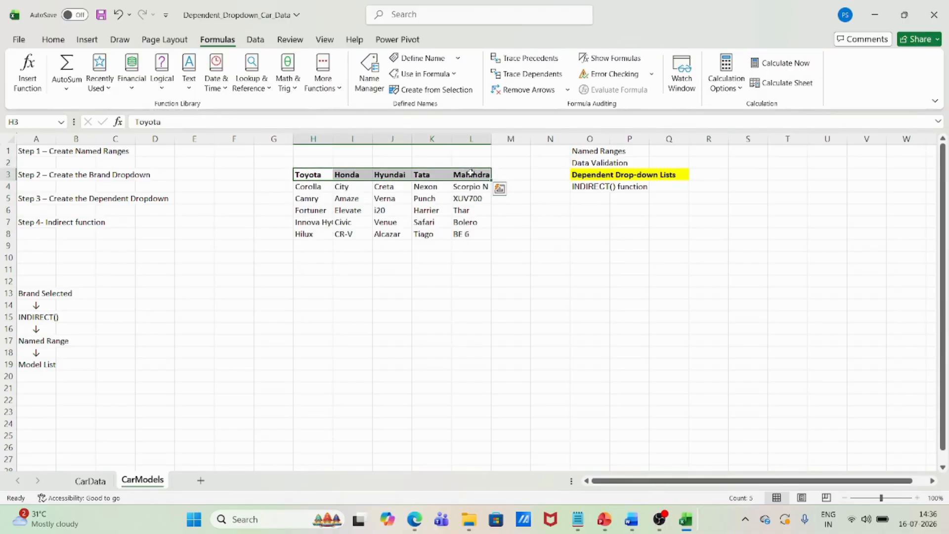
left_click(61, 122)
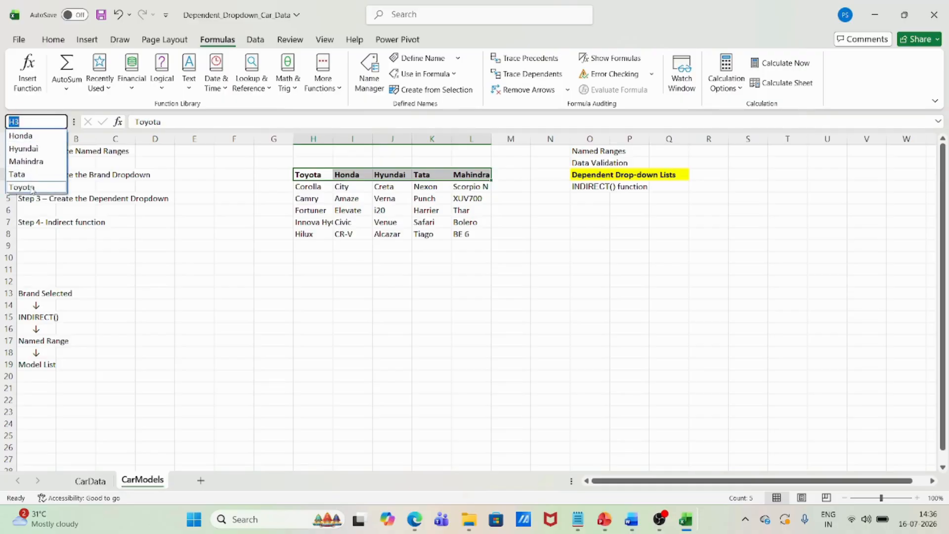
key("Escape")
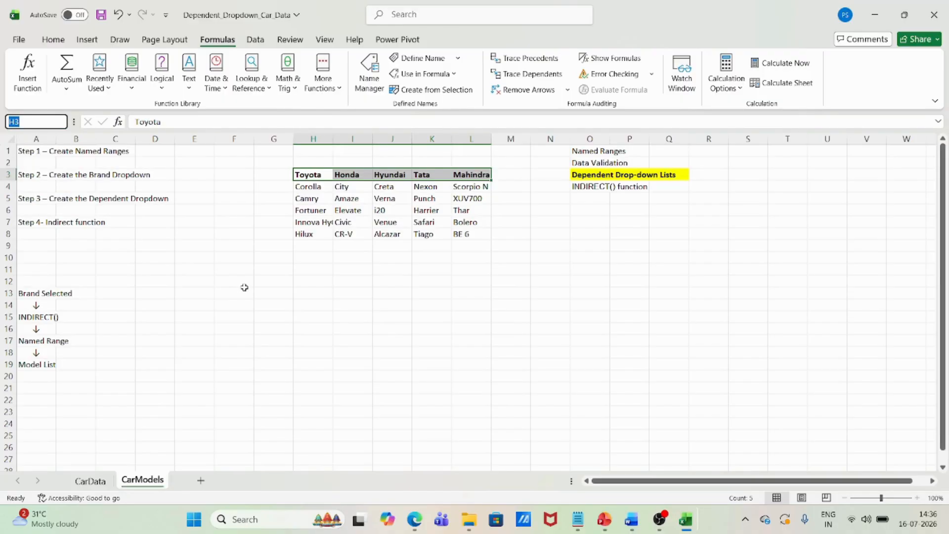
Copy the Brand names and Model headers from A11:B11 on CarData to H12:I12 on CarModels, and widen column H to fit
left_click(90, 480)
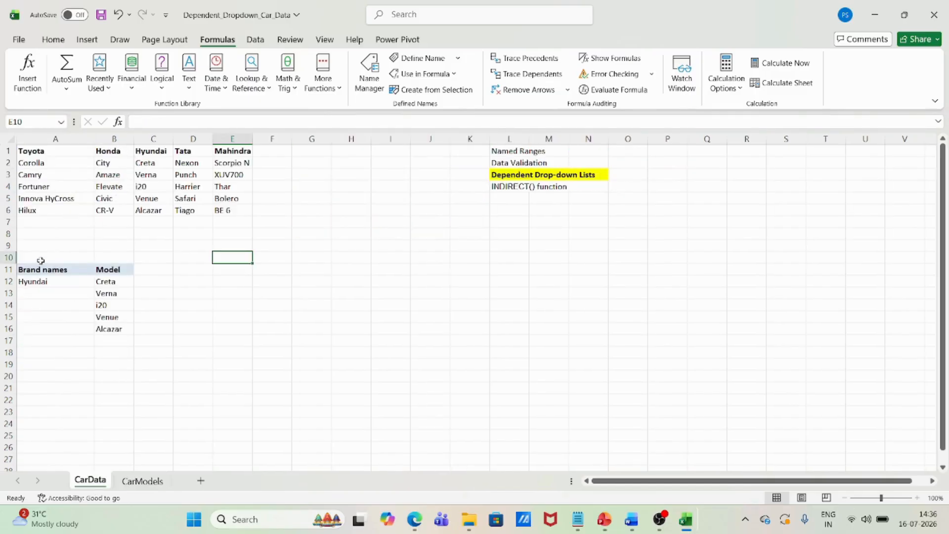
left_click(143, 480)
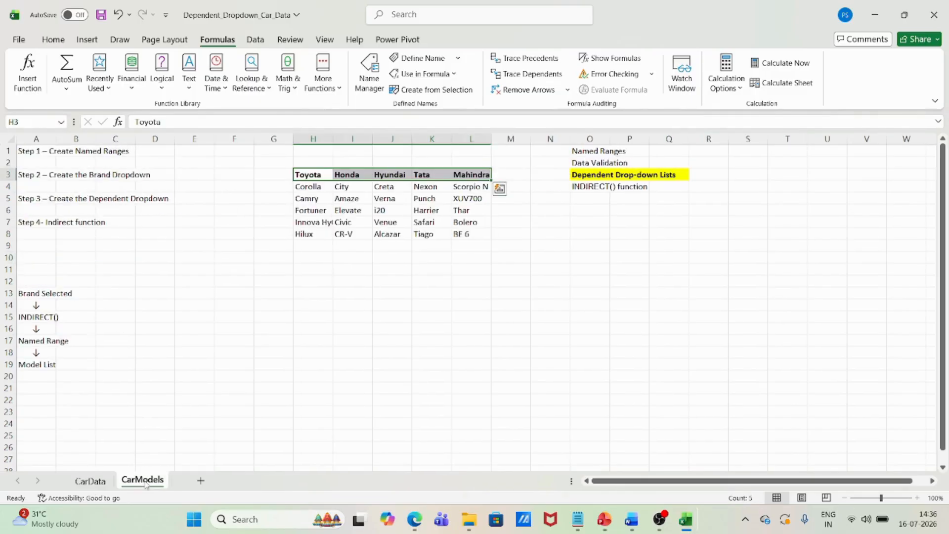
left_click(90, 479)
left_click_drag(45, 270, 103, 268)
key("ctrl+c")
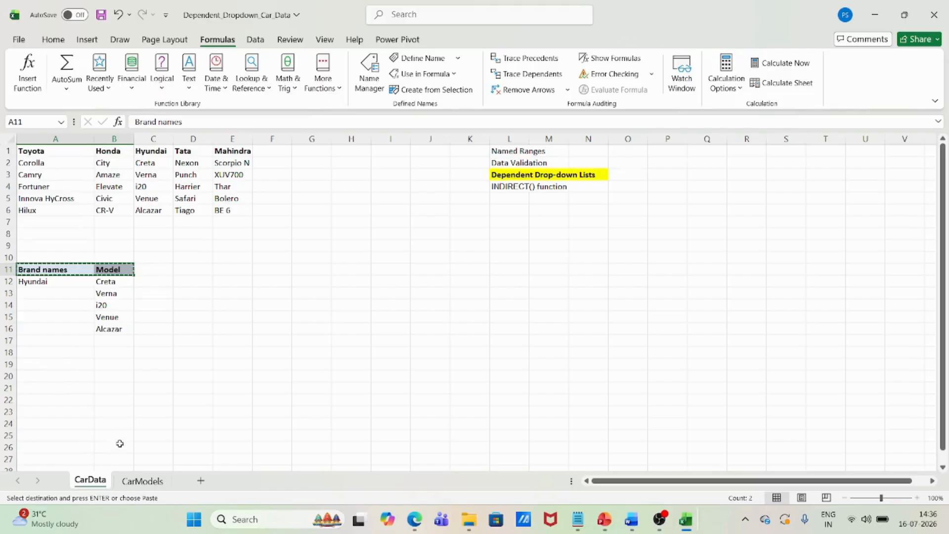
left_click(142, 480)
left_click(329, 281)
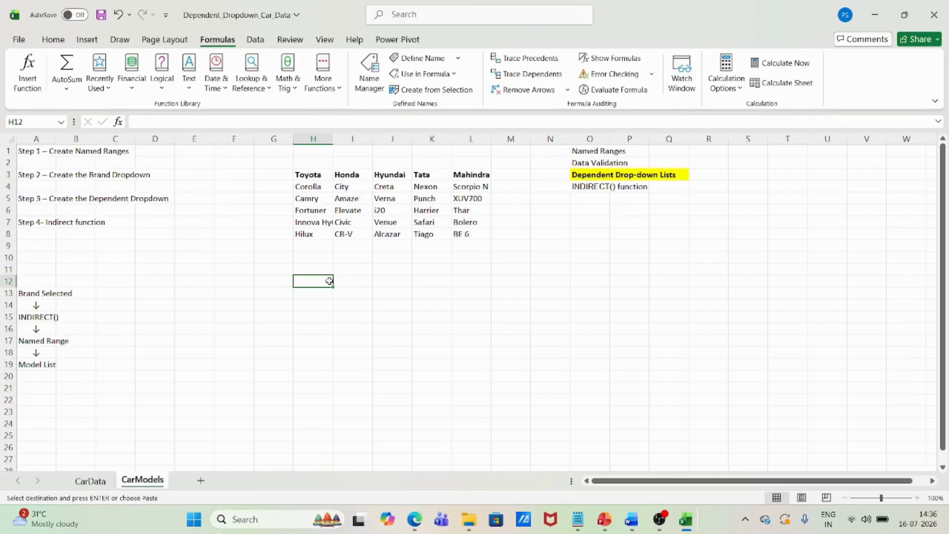
key("ctrl+v")
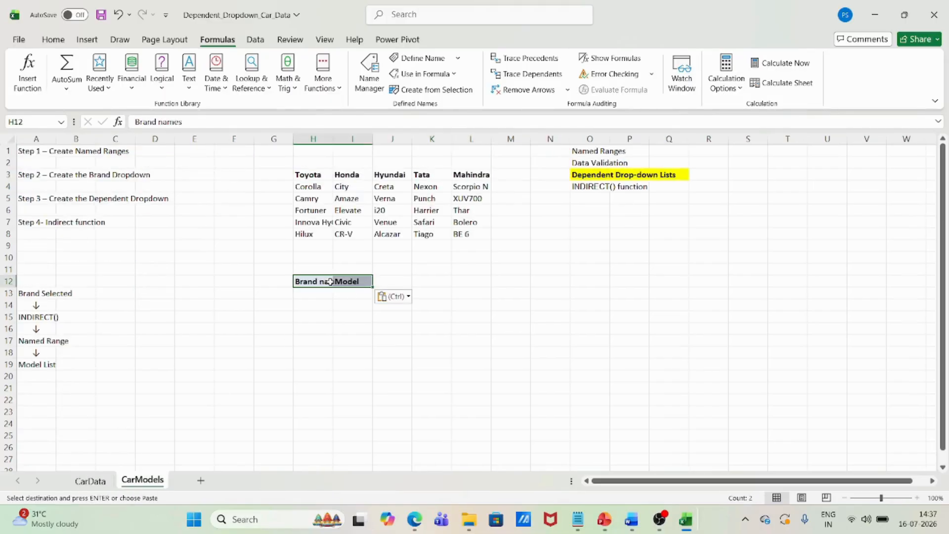
left_click_drag(333, 135, 365, 135)
left_click(342, 296)
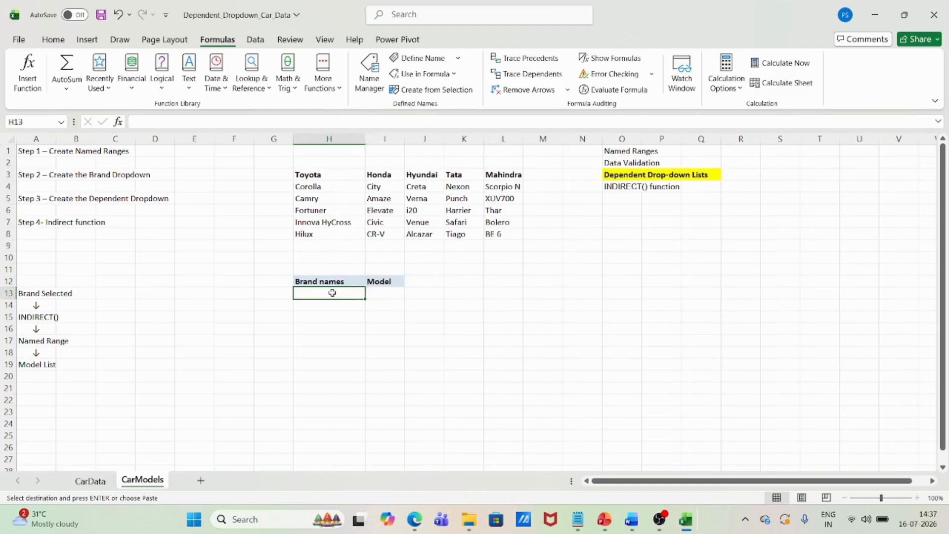
Start a data validation rule for cell H13 under Brand names that allows a List
left_click_drag(332, 173, 505, 174)
left_click(505, 174)
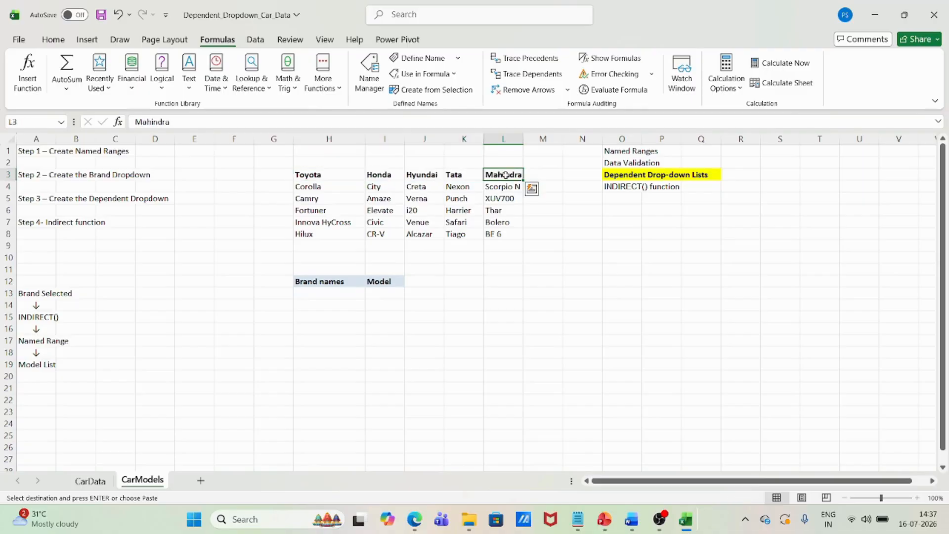
left_click(332, 293)
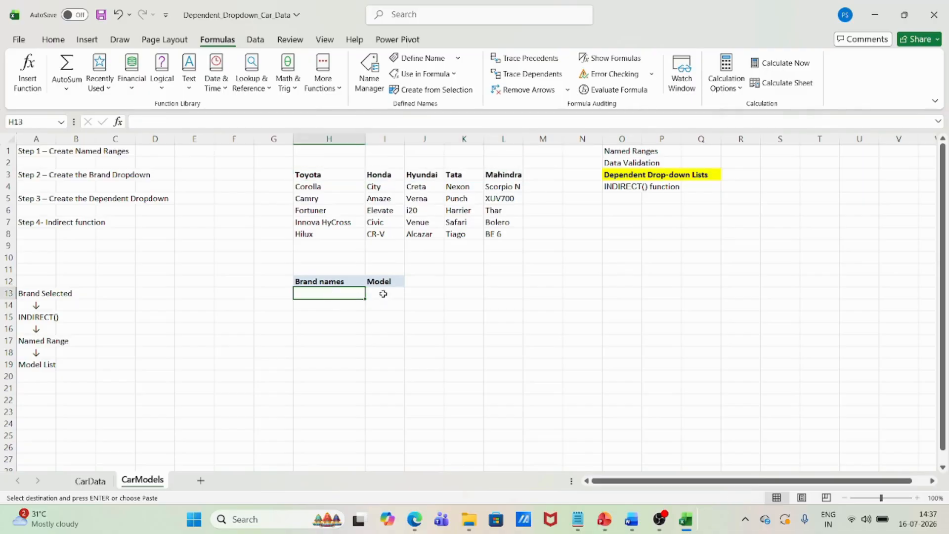
left_click_drag(384, 294, 385, 350)
left_click(324, 294)
left_click(255, 42)
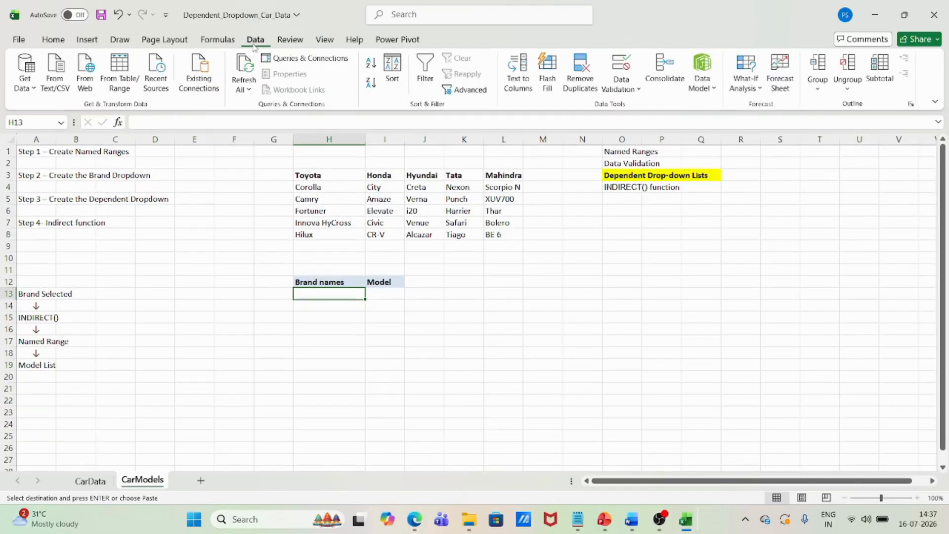
left_click(621, 90)
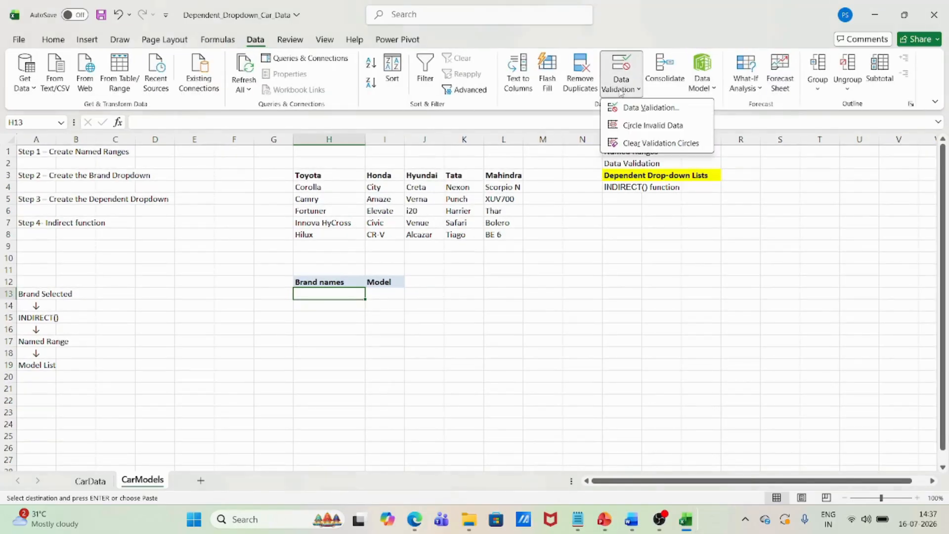
left_click(646, 110)
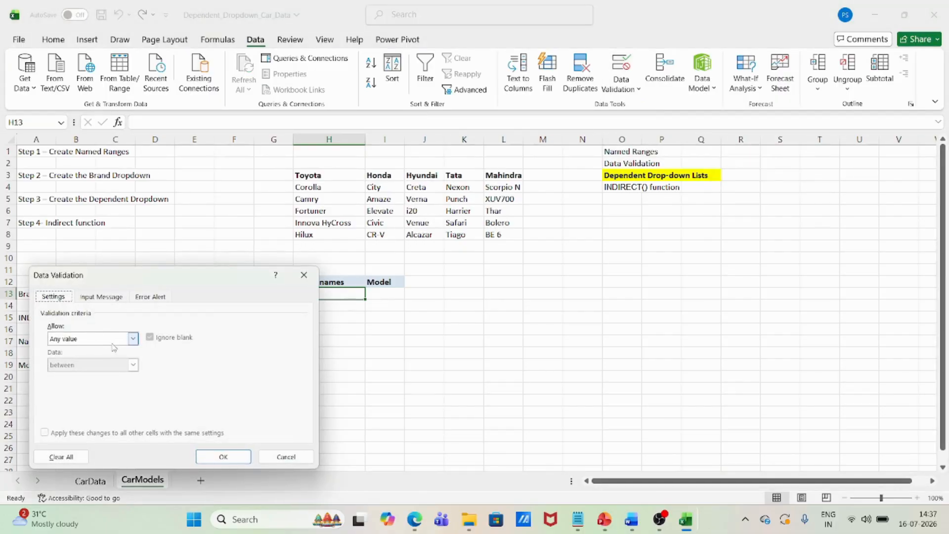
left_click(134, 340)
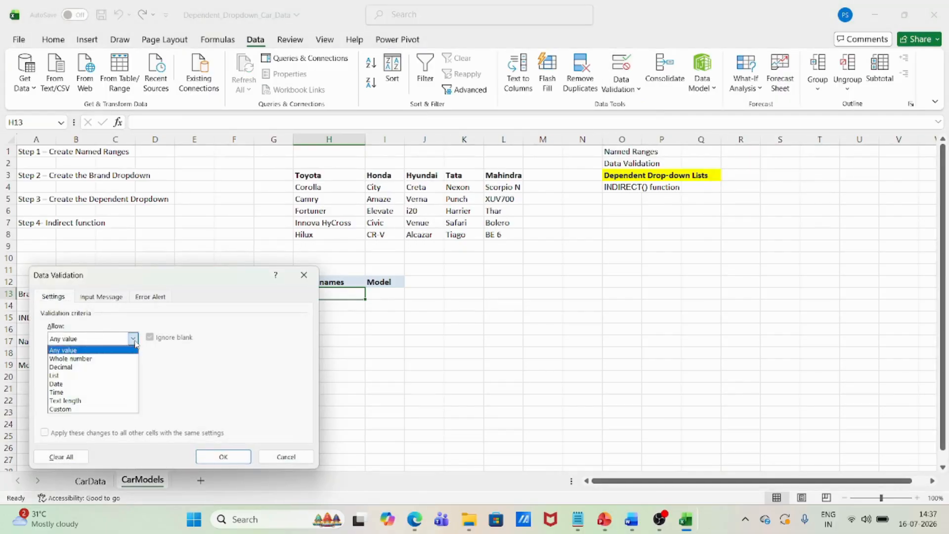
left_click(63, 375)
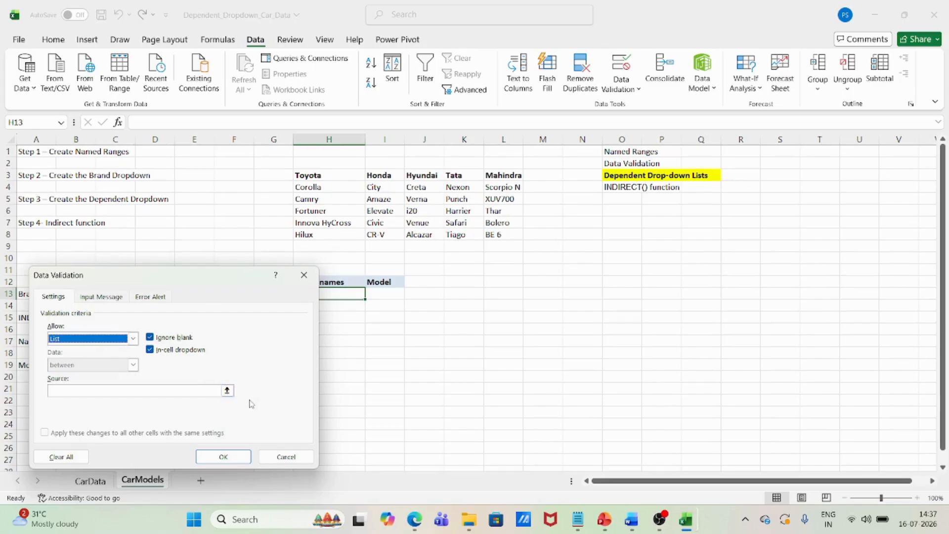
Use the brand headers $H$3:$L$3 as the list source, apply the validation and check the dropdown in H13
left_click(227, 391)
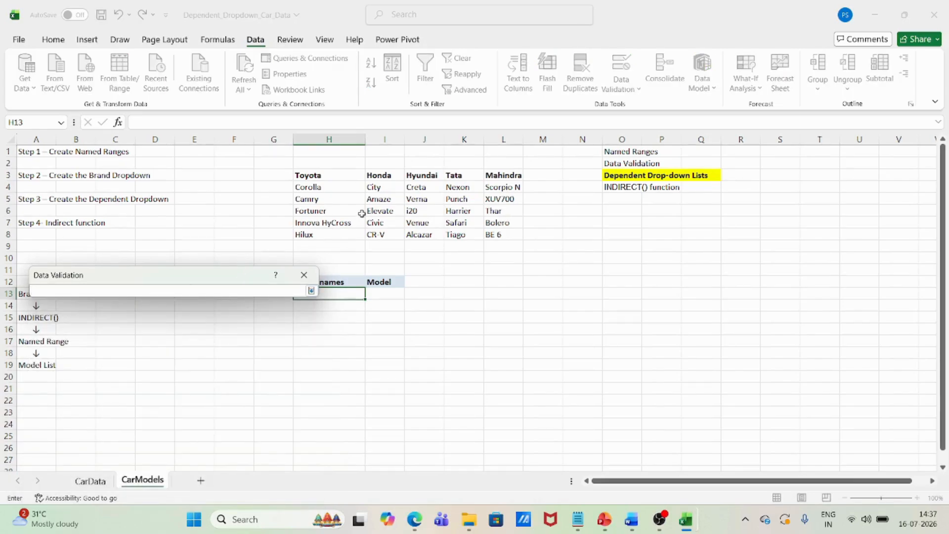
left_click_drag(315, 175, 494, 174)
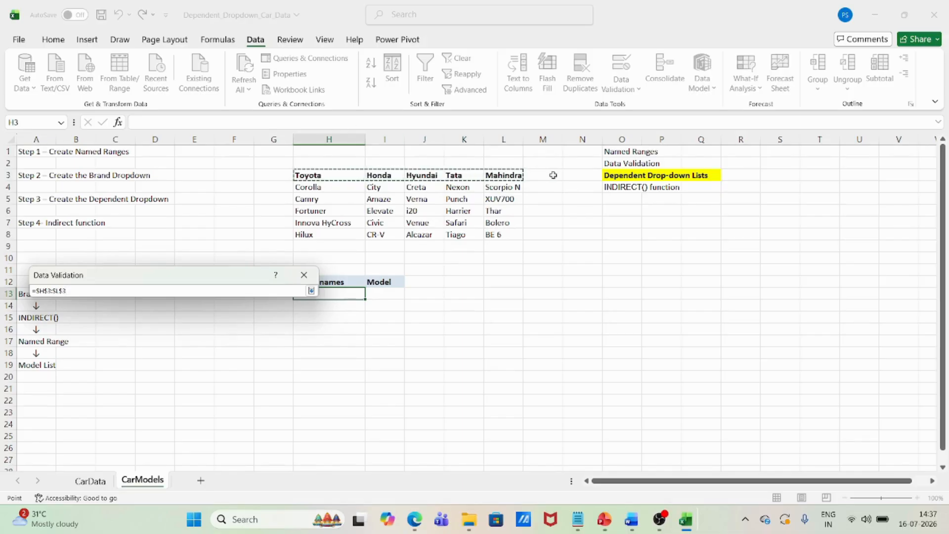
left_click(311, 291)
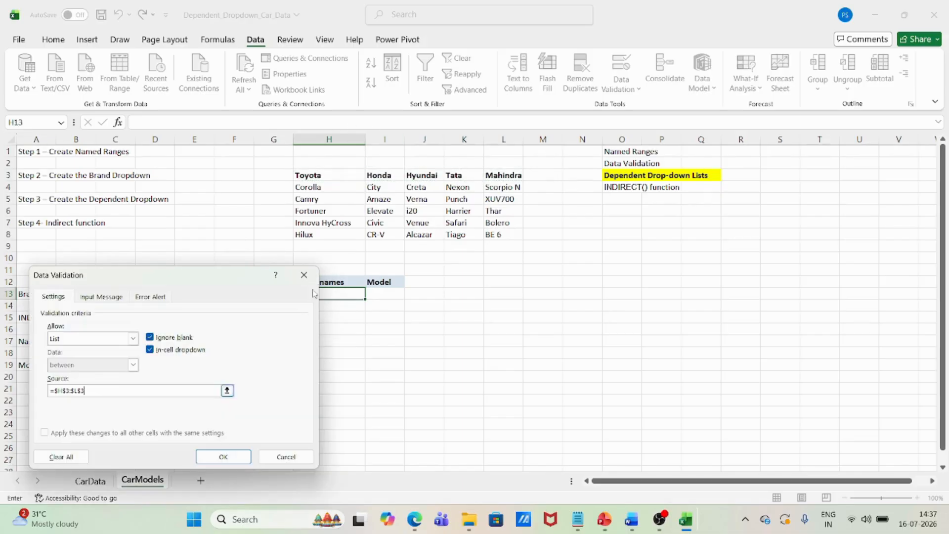
left_click(233, 455)
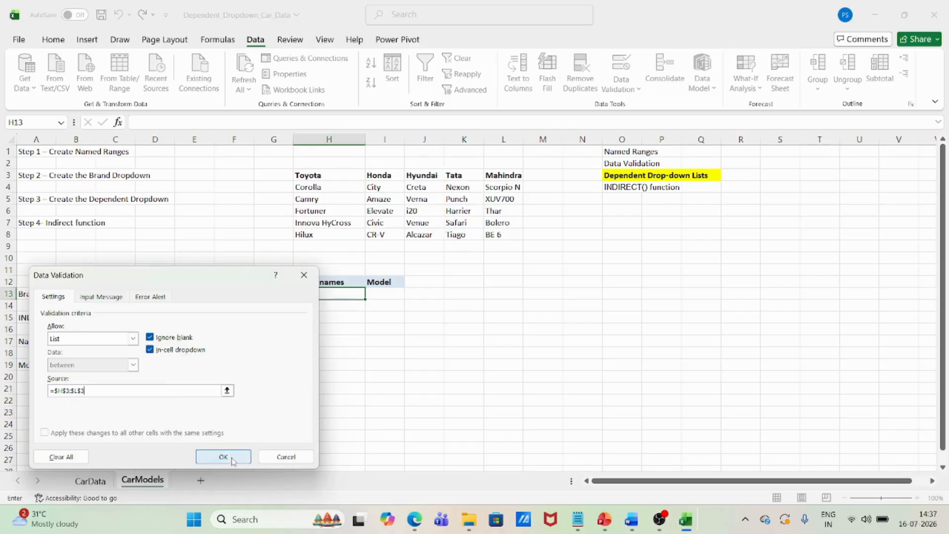
left_click(371, 295)
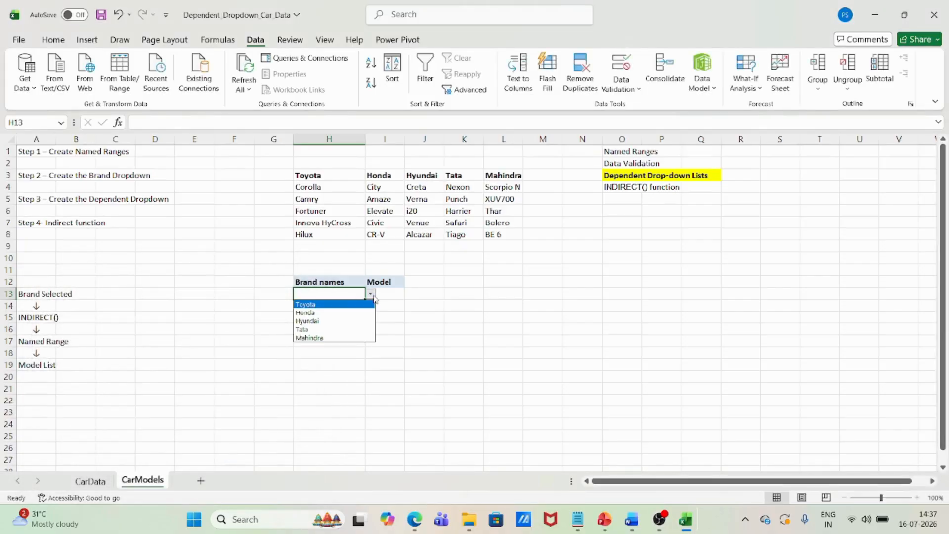
left_click(299, 391)
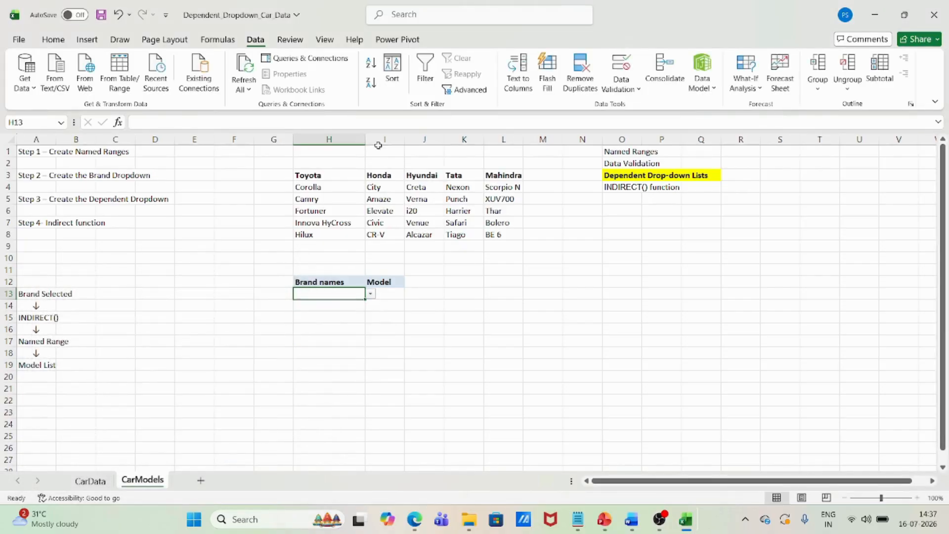
Widen column H a little more and choose Hyundai from the brand dropdown in H13
left_click_drag(367, 140, 391, 140)
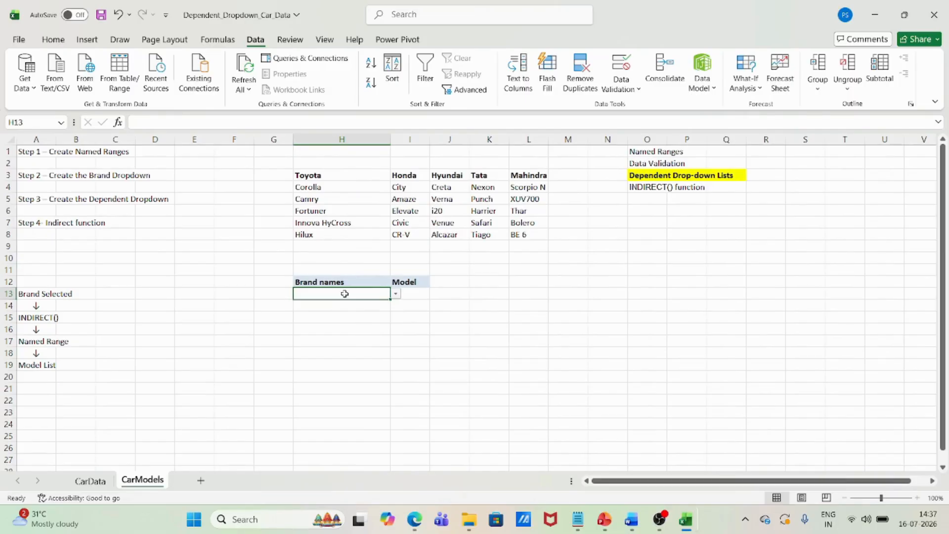
left_click(641, 152)
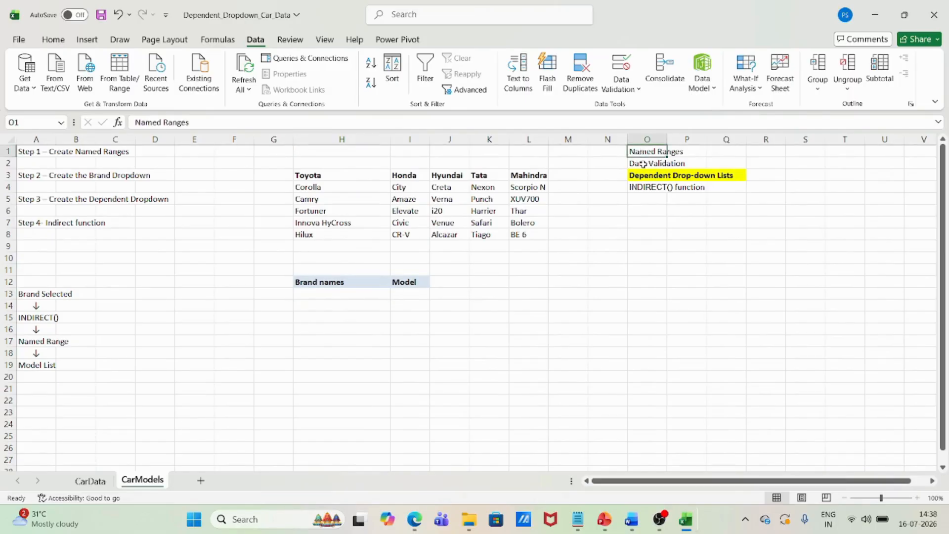
left_click(643, 164)
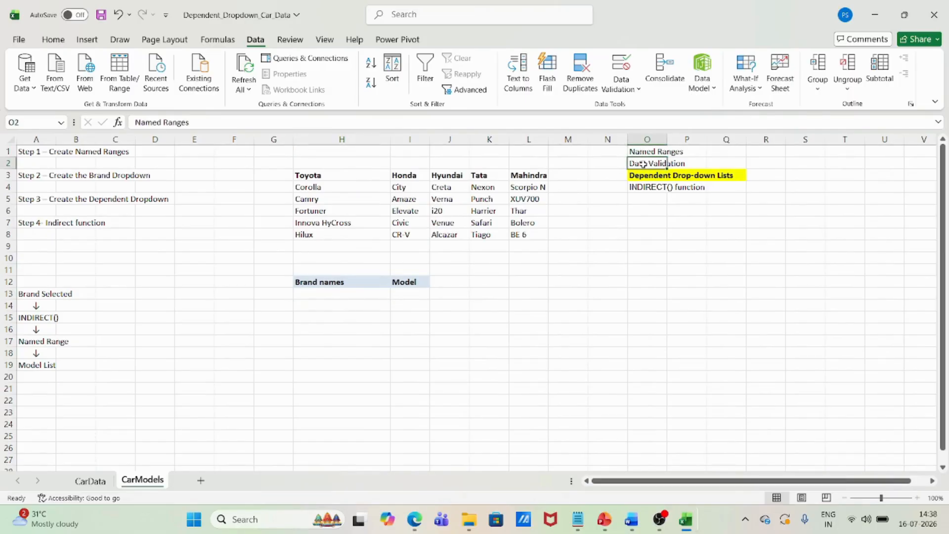
left_click(352, 294)
left_click(396, 294)
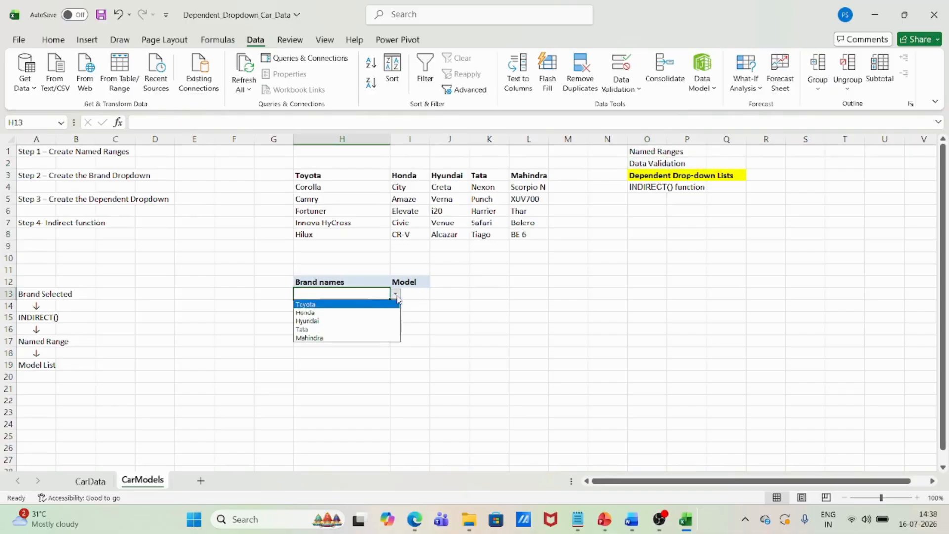
left_click(325, 321)
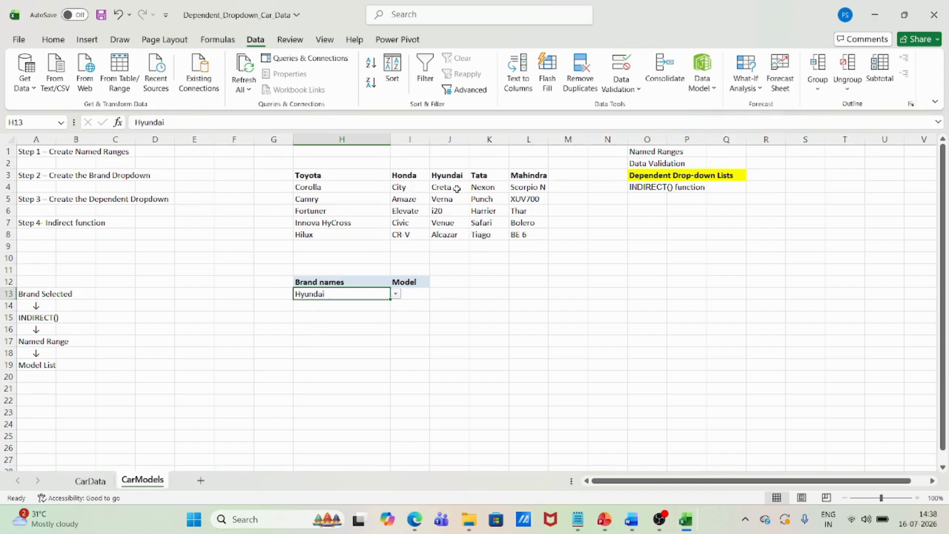
Enter =INDIRECT(H13) in I13 under Model to list the chosen brand's models, and dismiss the spill notice
left_click(412, 295)
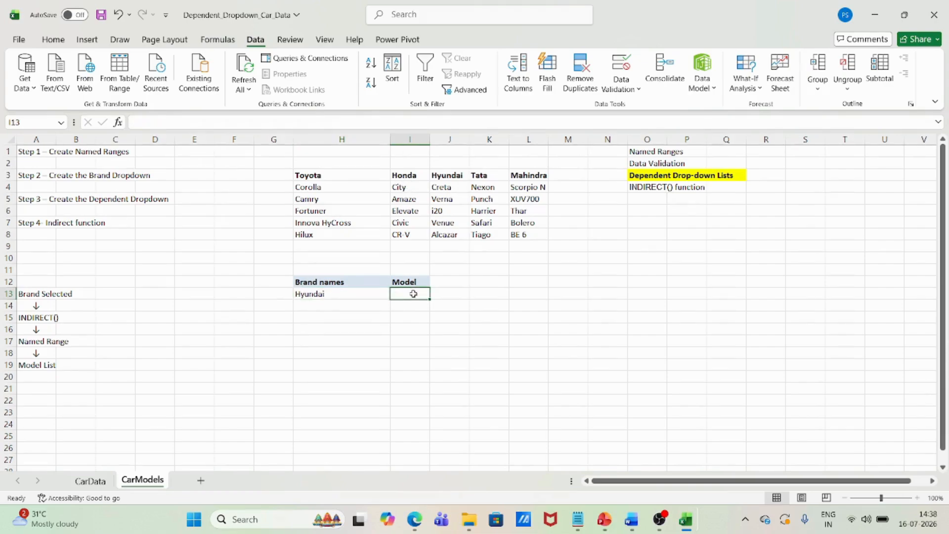
type("=in")
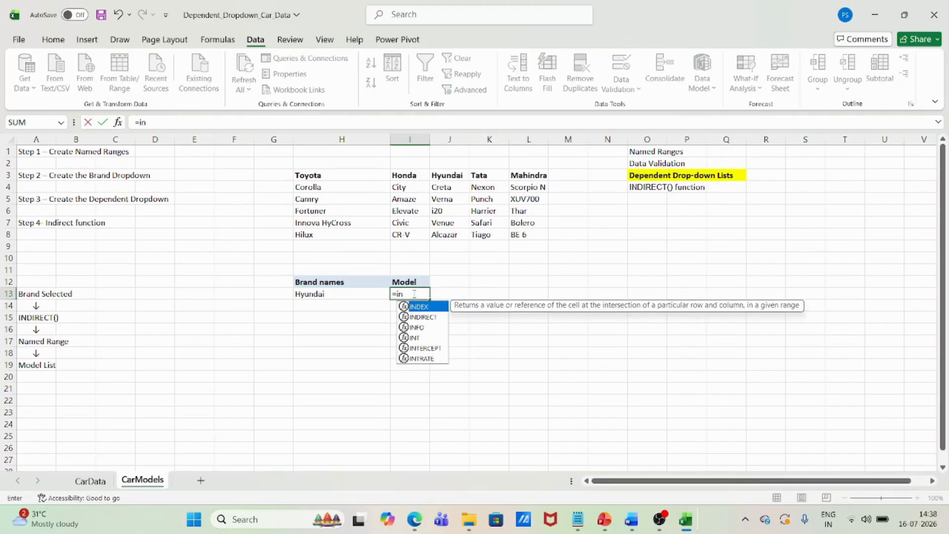
type("direct")
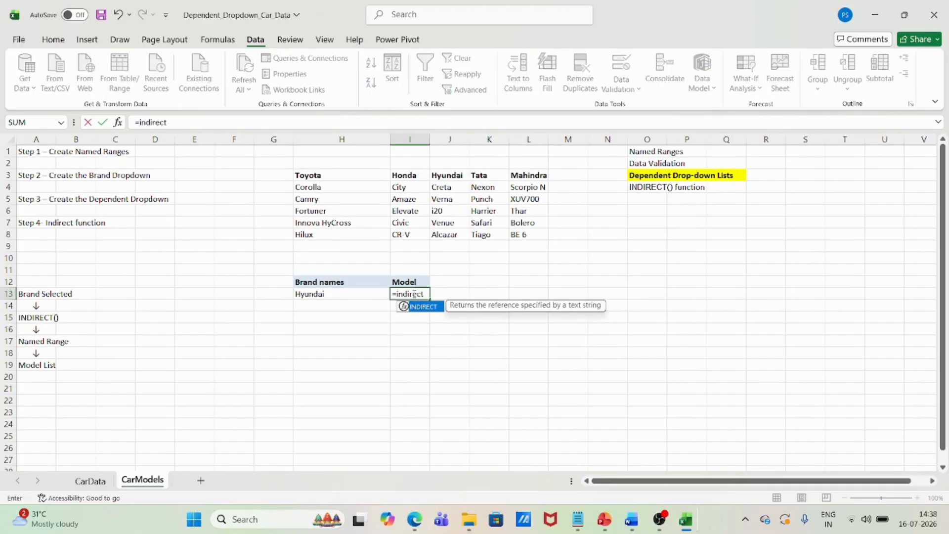
type("(")
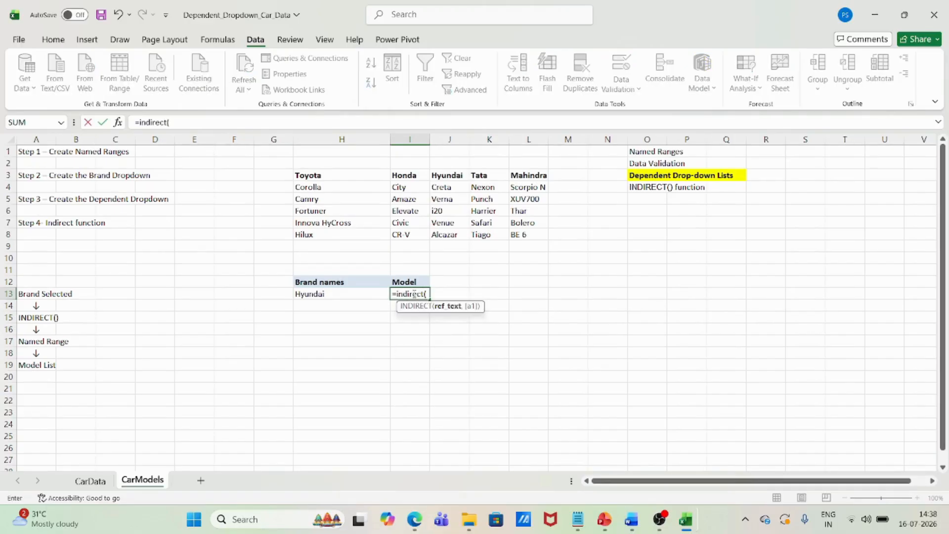
left_click(343, 294)
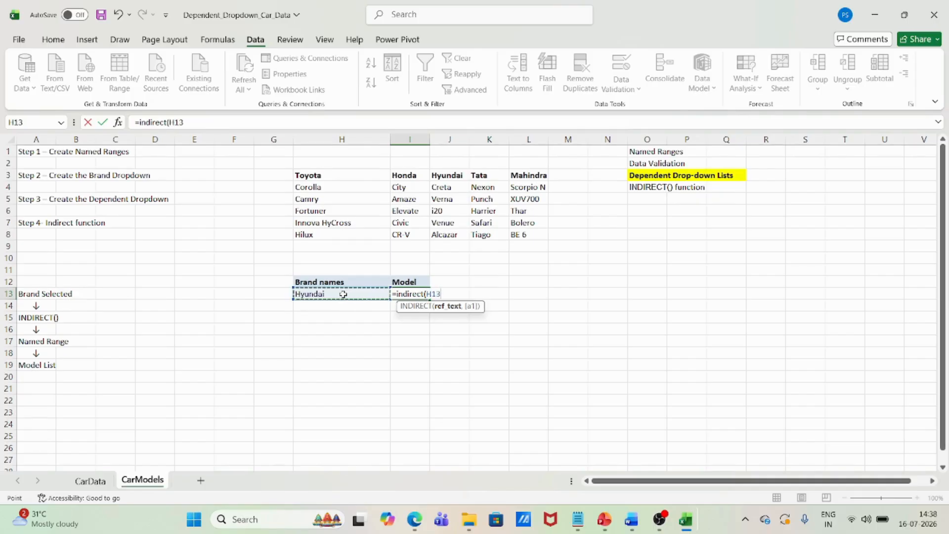
type(")")
key("Return")
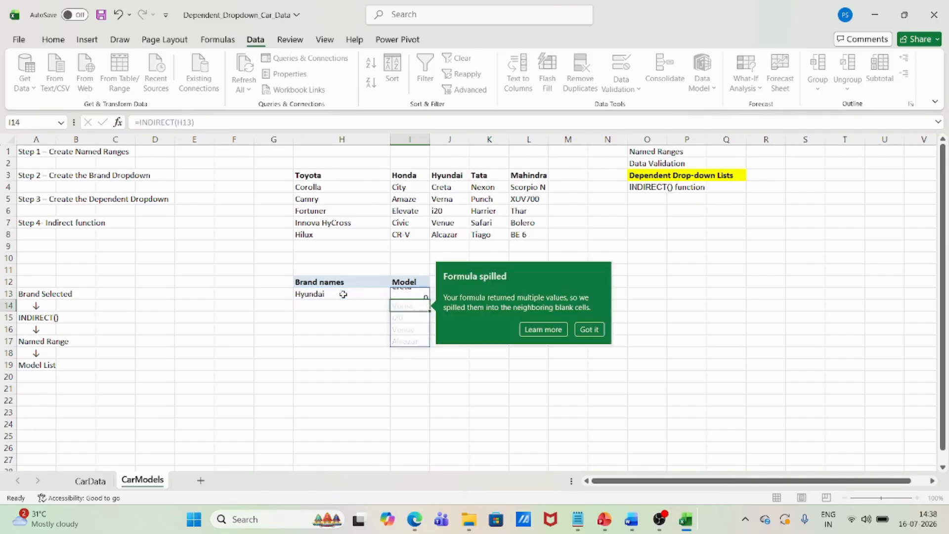
left_click(595, 330)
left_click(333, 341)
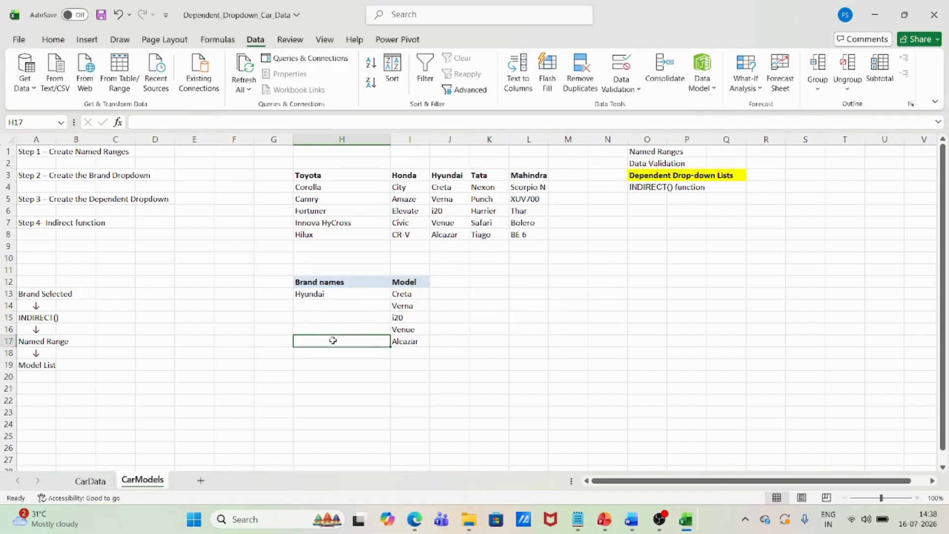
left_click(347, 295)
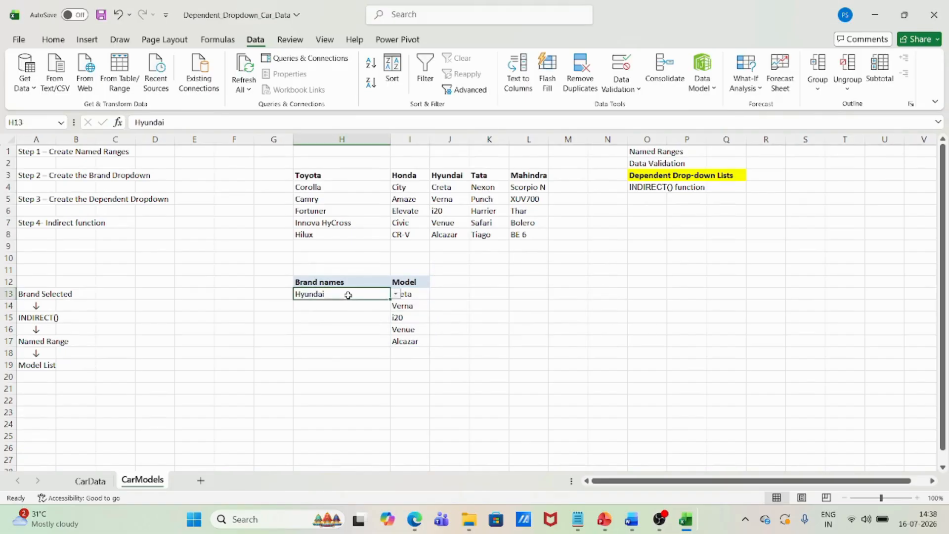
Choose Toyota from the brand dropdown in H13 and check the model list under Model in I13:I17
left_click(411, 294)
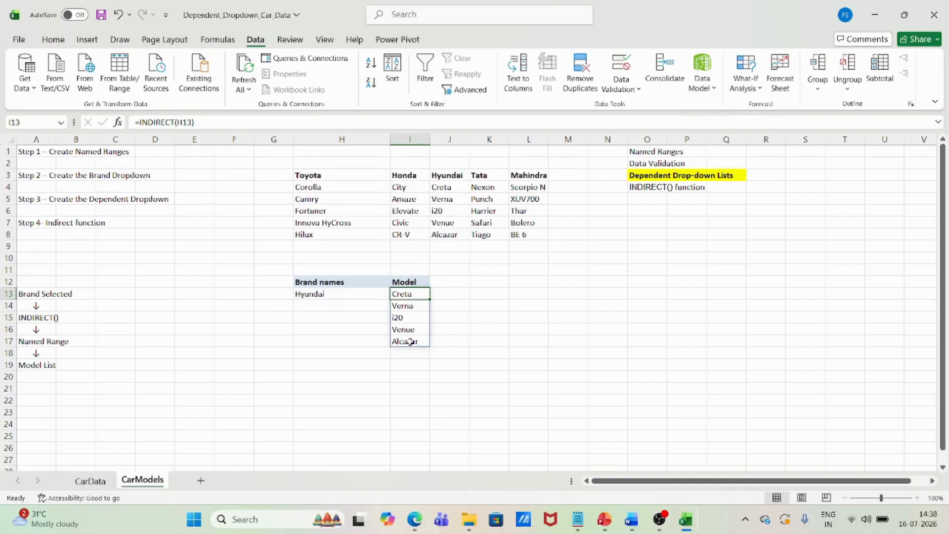
left_click(331, 291)
left_click(395, 293)
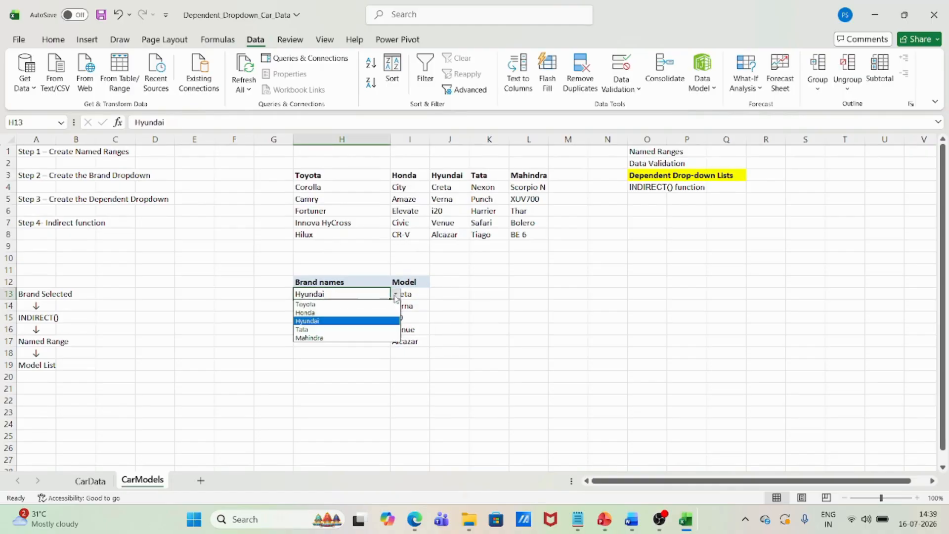
left_click(321, 304)
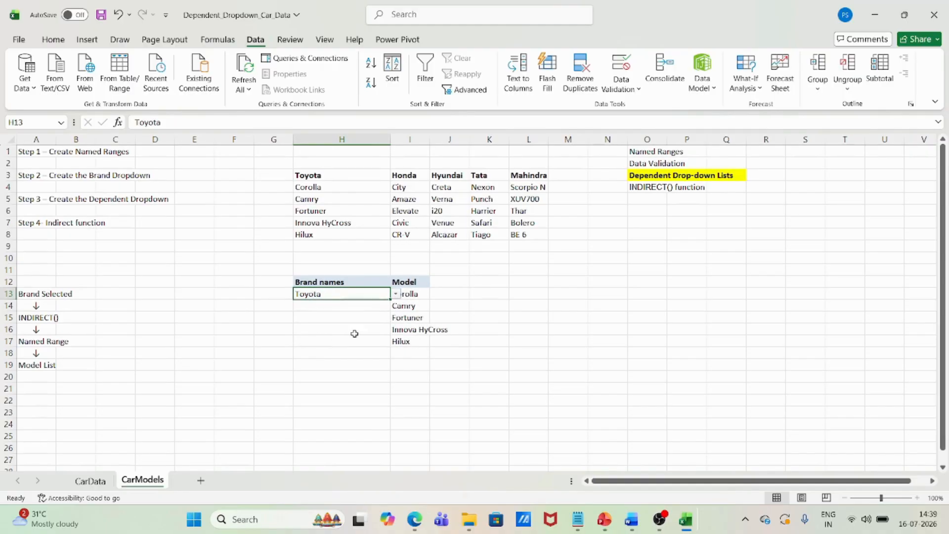
left_click(411, 295)
left_click_drag(411, 295, 415, 344)
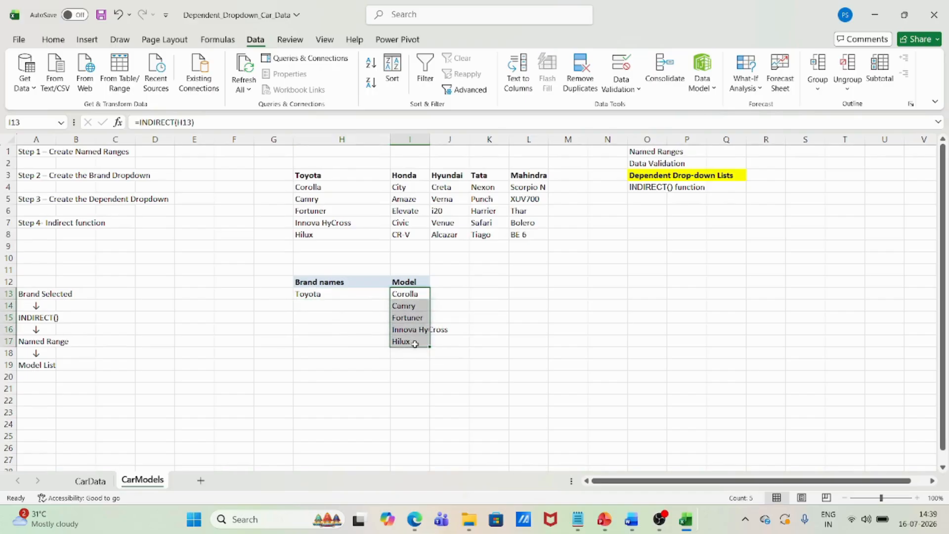
Switch the brand in H13 to Mahindra and check the models listed in I13:I17
left_click(367, 295)
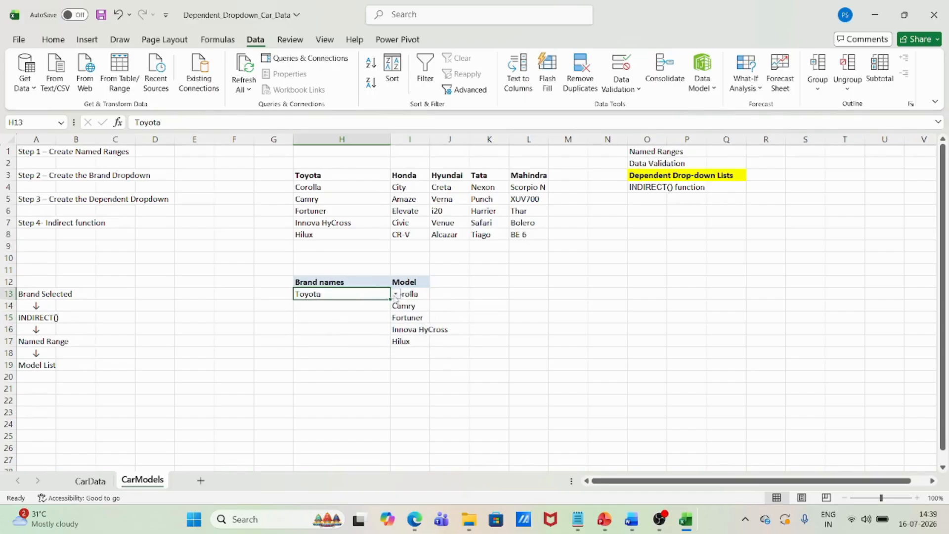
left_click(395, 294)
left_click(334, 340)
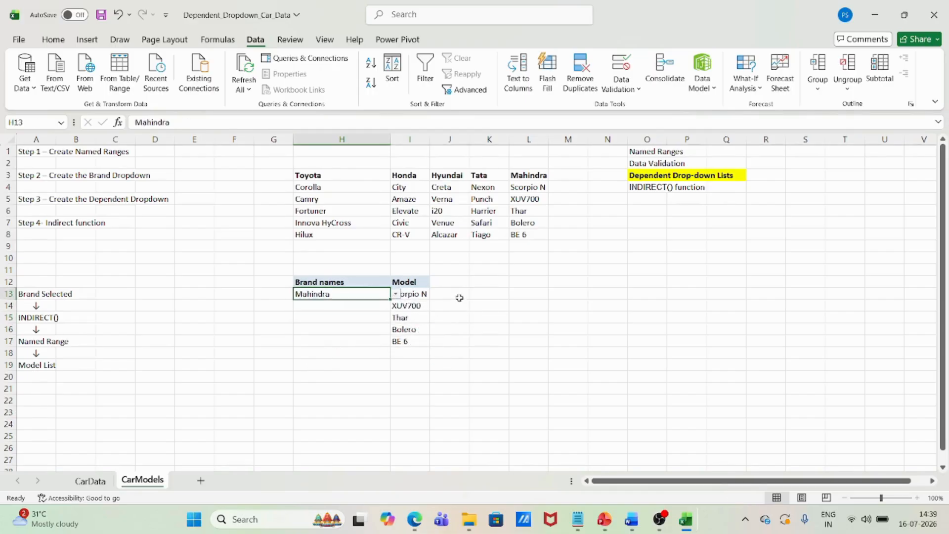
left_click(416, 293)
left_click_drag(417, 293, 417, 343)
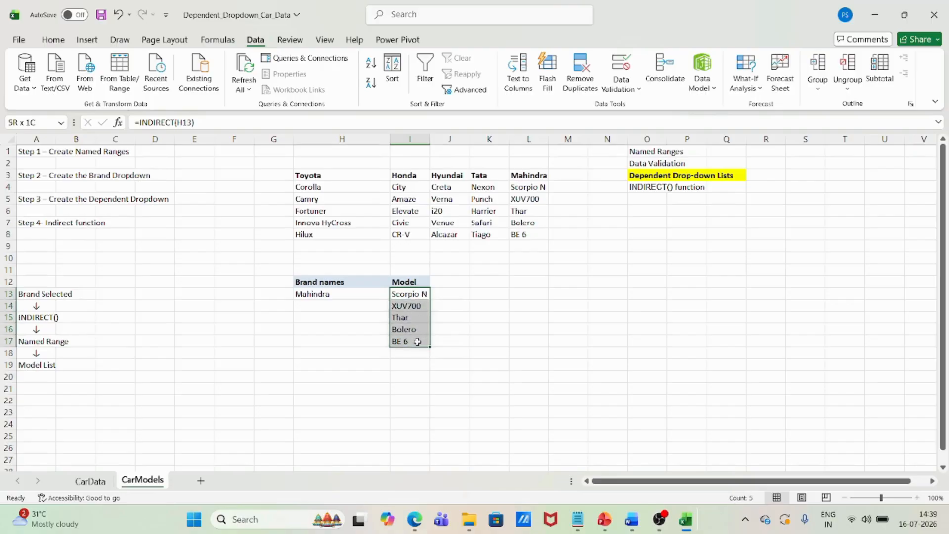
left_click(295, 377)
left_click(472, 269)
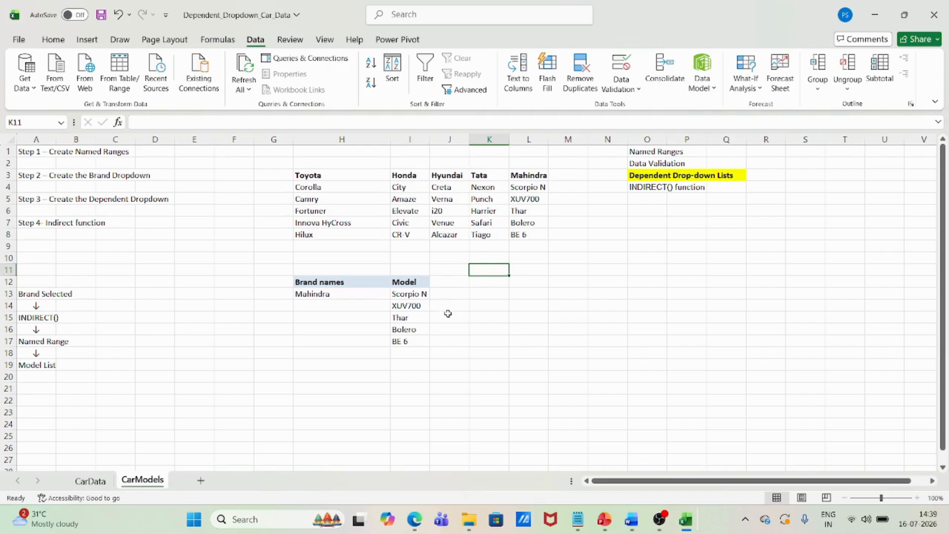
left_click(344, 294)
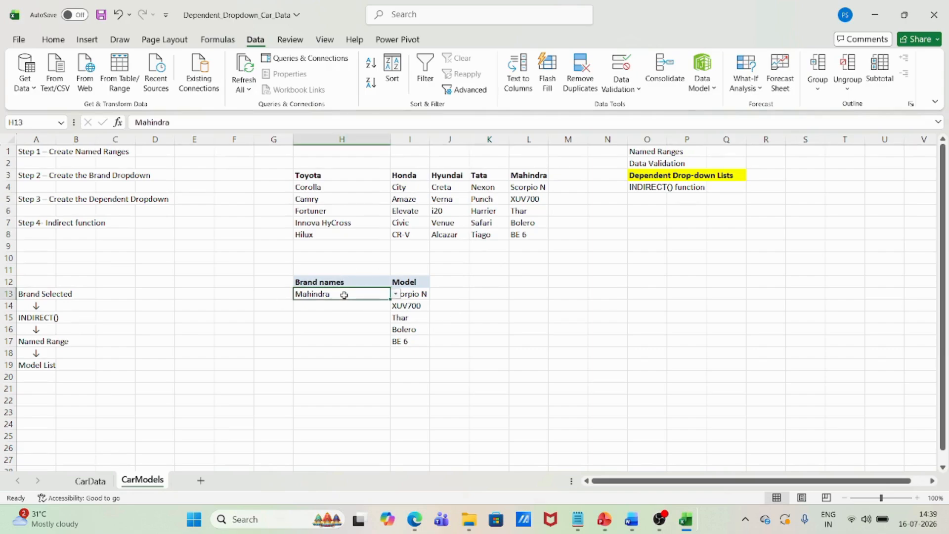